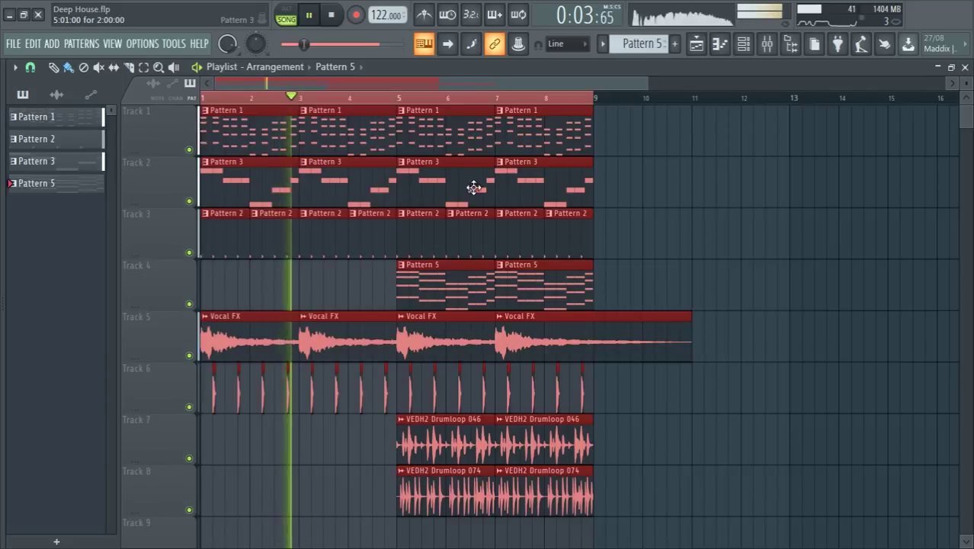
pyautogui.scroll(-3, 467, 342)
pyautogui.scroll(2, 372, 405)
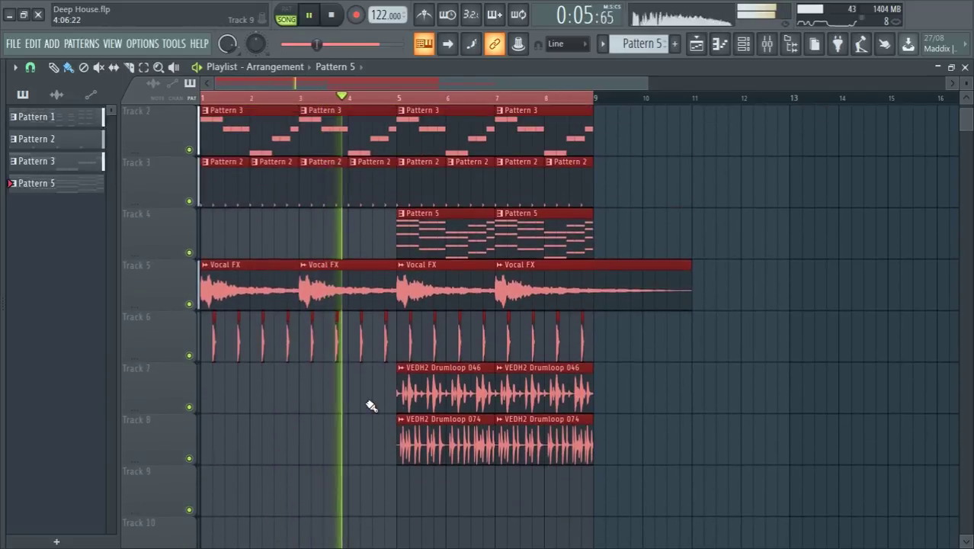
pyautogui.press('F9')
pyautogui.moveTo(393, 247); pyautogui.dragTo(541, 167)
pyautogui.press('space')
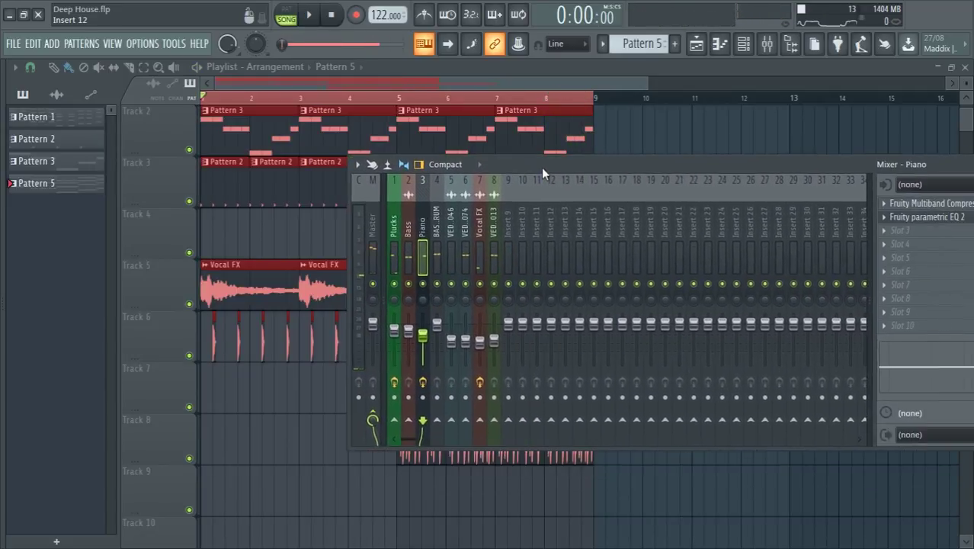
# Solo Track 2 with the Pattern 3 clips in the playlist and audition it alone.
pyautogui.press('F9')
pyautogui.rightClick(189, 150)
pyautogui.press('space')
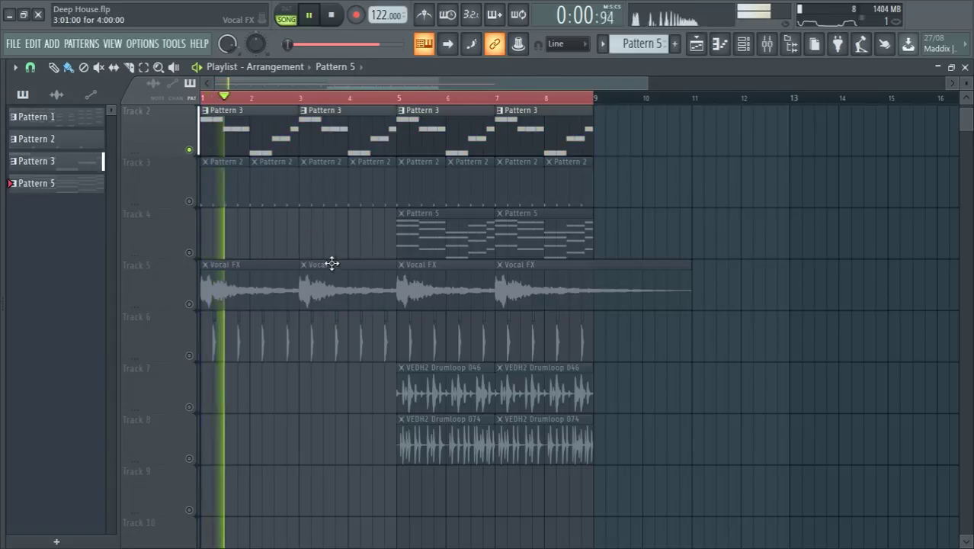
pyautogui.scroll(1, 332, 263)
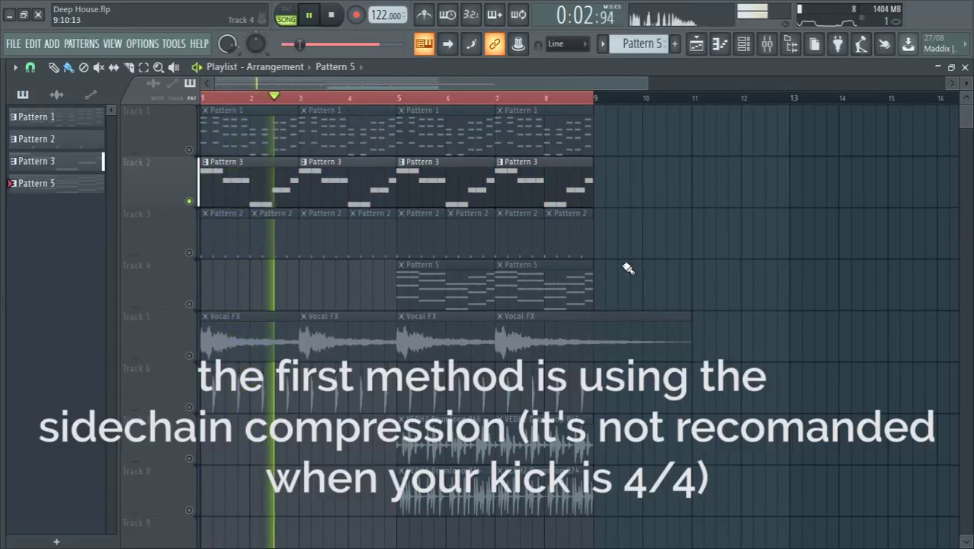
pyautogui.press('space')
# Add the VEDH2 Closed Hihat 001 sample from Vengeance Essential Deep House Vol.2 as a new channel while Pattern 2 is active.
pyautogui.hotkey('alt', 'F8')
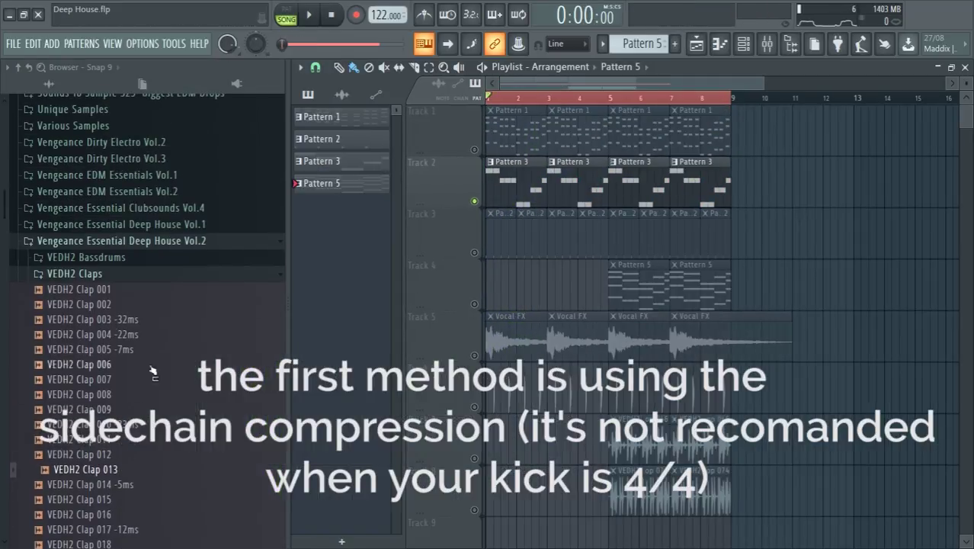
pyautogui.click(90, 274)
pyautogui.click(139, 291)
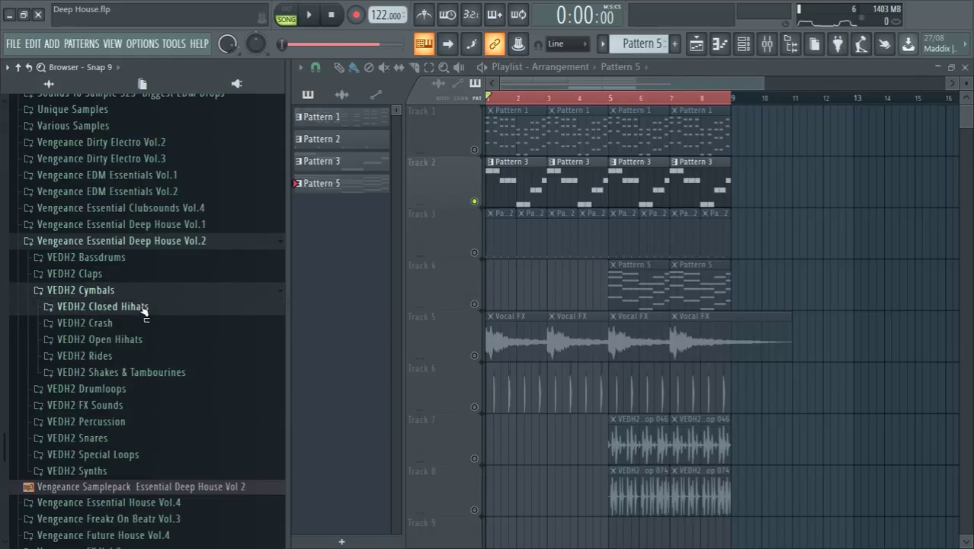
pyautogui.click(143, 308)
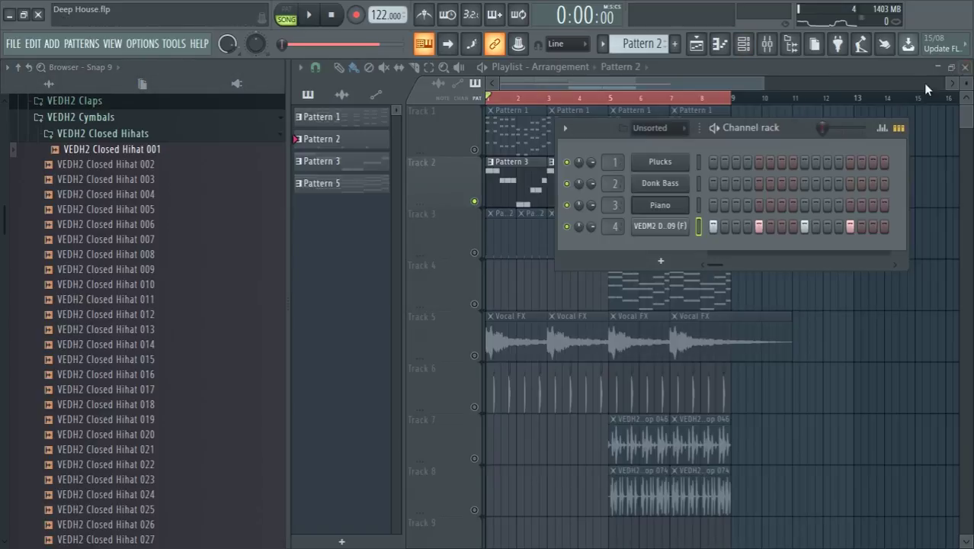
pyautogui.moveTo(160, 158); pyautogui.dragTo(720, 278)
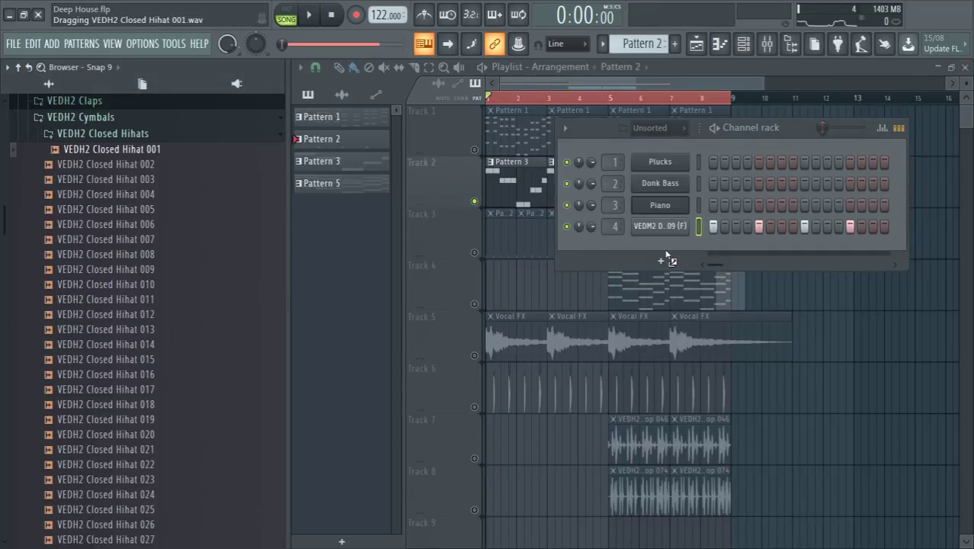
pyautogui.moveTo(665, 255); pyautogui.dragTo(669, 252)
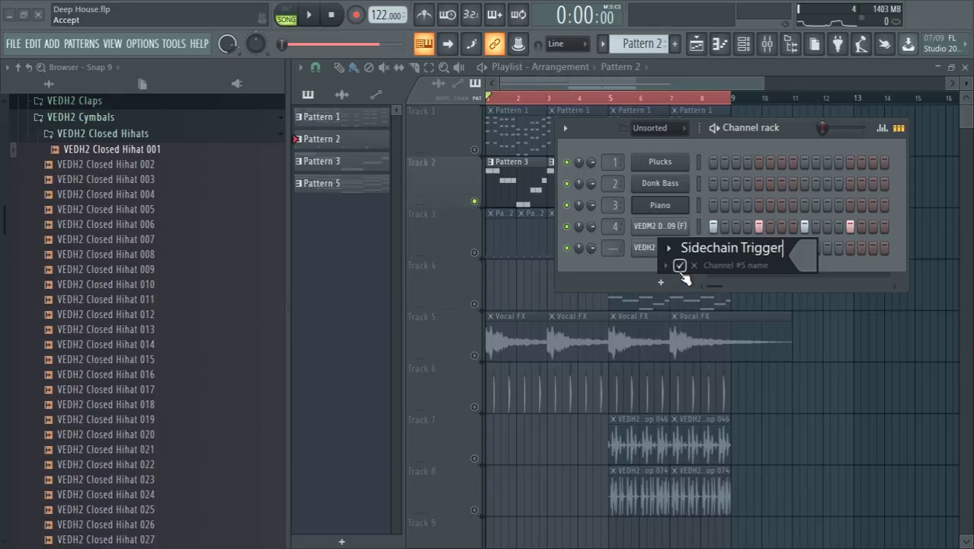
# Name the new hihat channel "Sidechain Trigger" and fill its sequence on every fourth step.
pyautogui.click(680, 265)
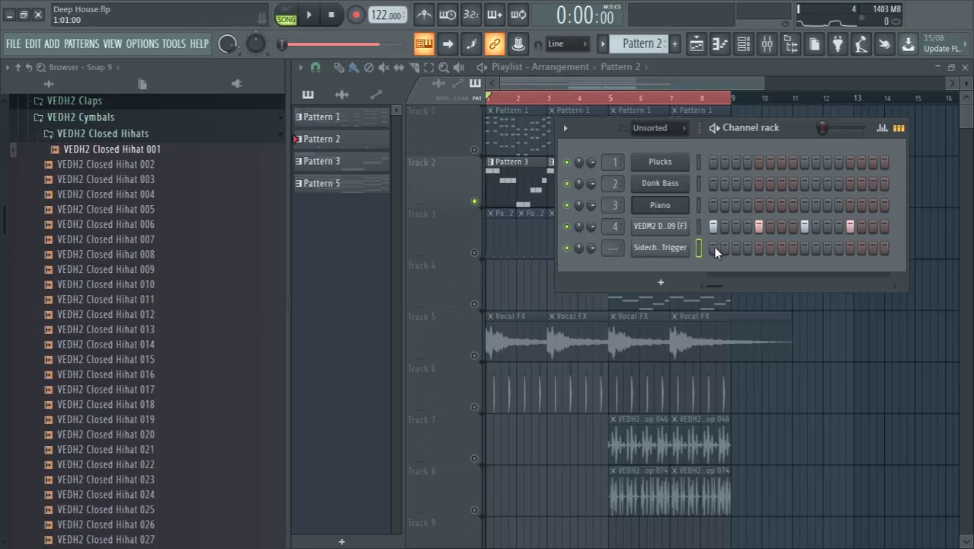
pyautogui.rightClick(674, 252)
pyautogui.click(857, 307)
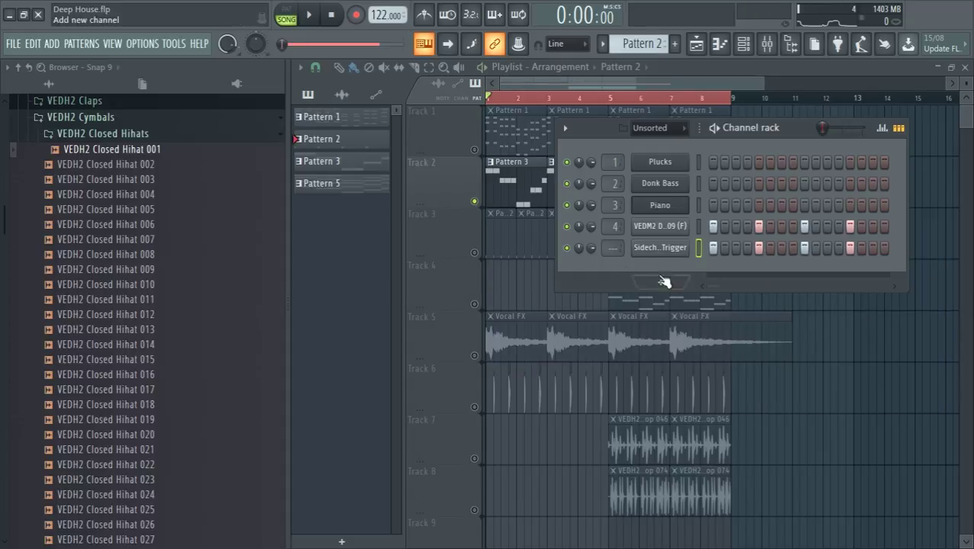
# Solo the Sidechain Trigger channel and audition Pattern 2 in pattern mode.
pyautogui.rightClick(567, 248)
pyautogui.click(287, 14)
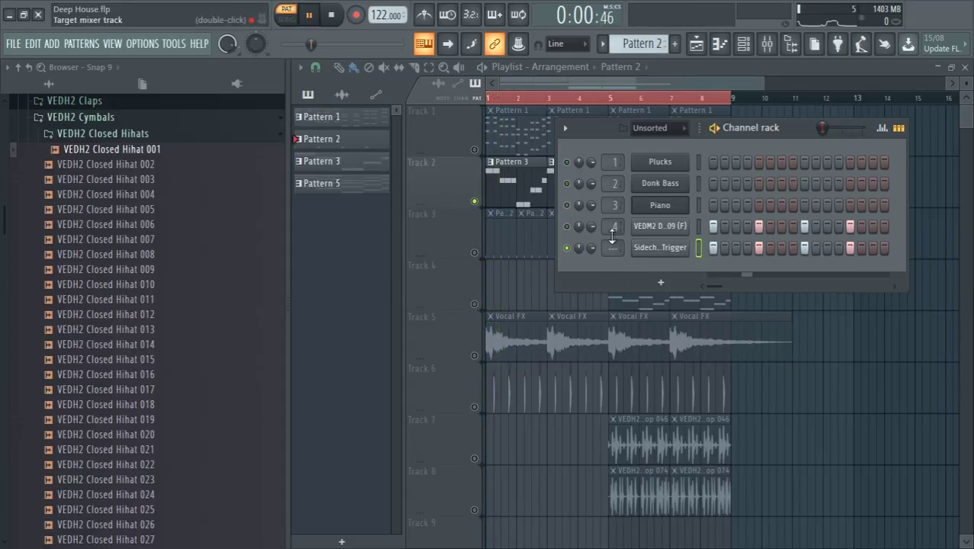
pyautogui.middleClick(670, 250)
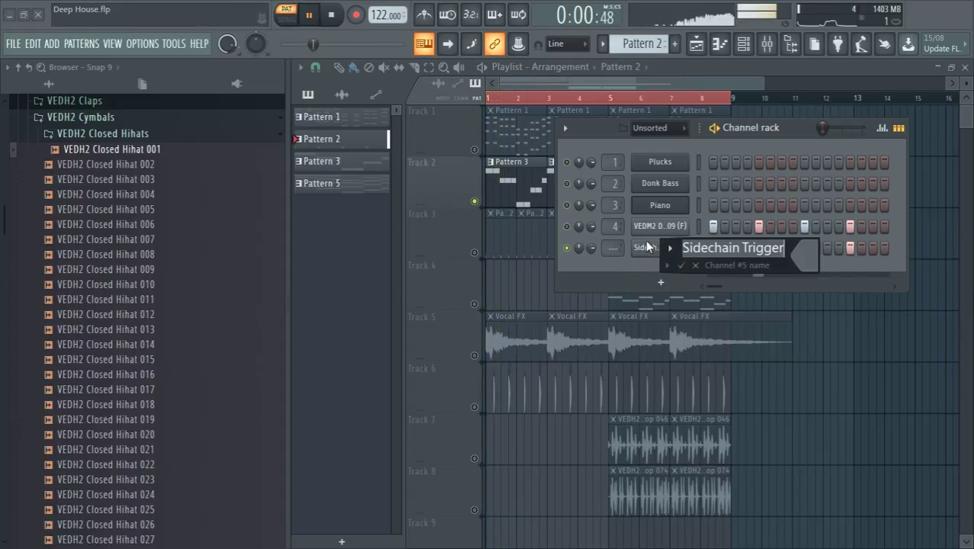
pyautogui.click(695, 266)
# Open the Sidechain Trigger channel's settings, assign it to mixer track 9 and stop playback.
pyautogui.click(674, 253)
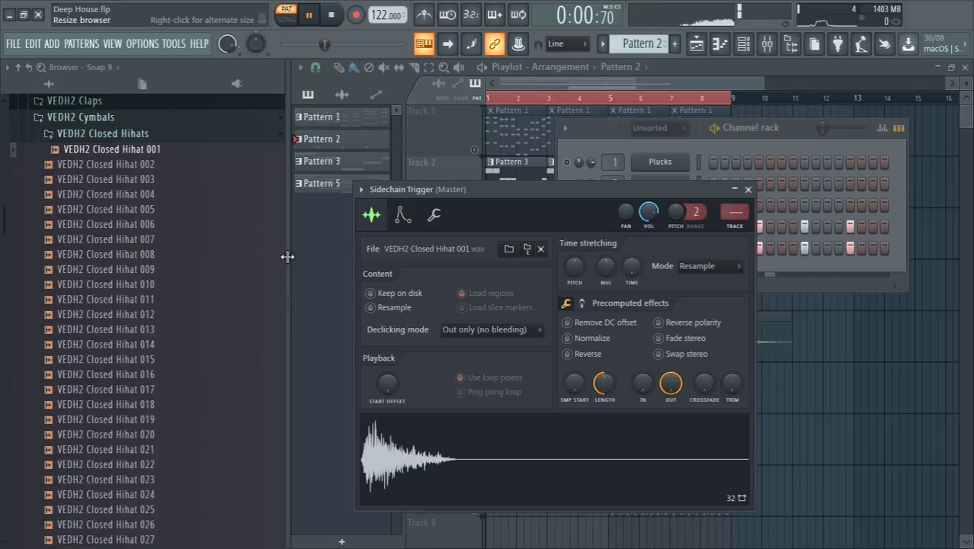
pyautogui.moveTo(288, 256); pyautogui.dragTo(122, 194)
pyautogui.click(76, 190)
pyautogui.click(341, 241)
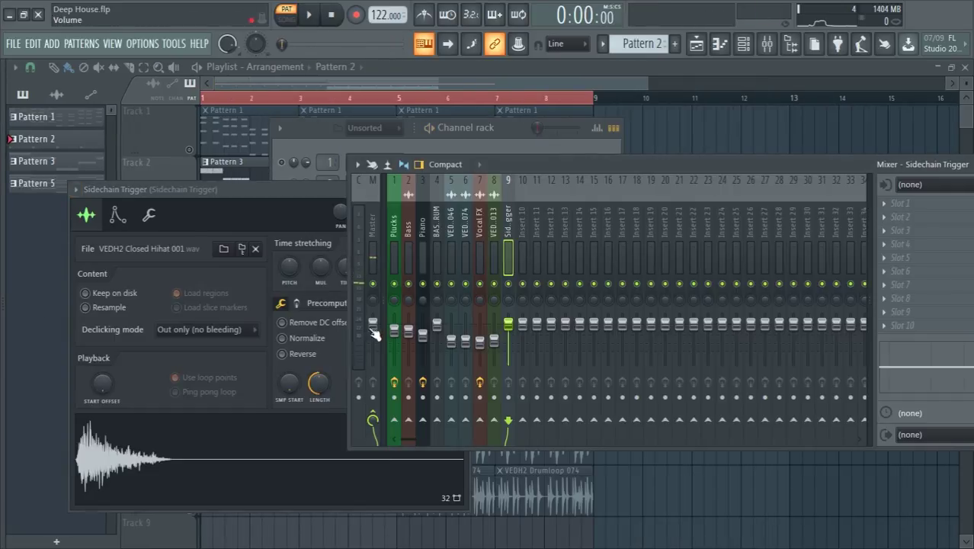
pyautogui.press('space')
# Close the open windows, unmute Track 3 with the Pattern 2 clips and play the arrangement in song mode.
pyautogui.press('F12')
pyautogui.press('space')
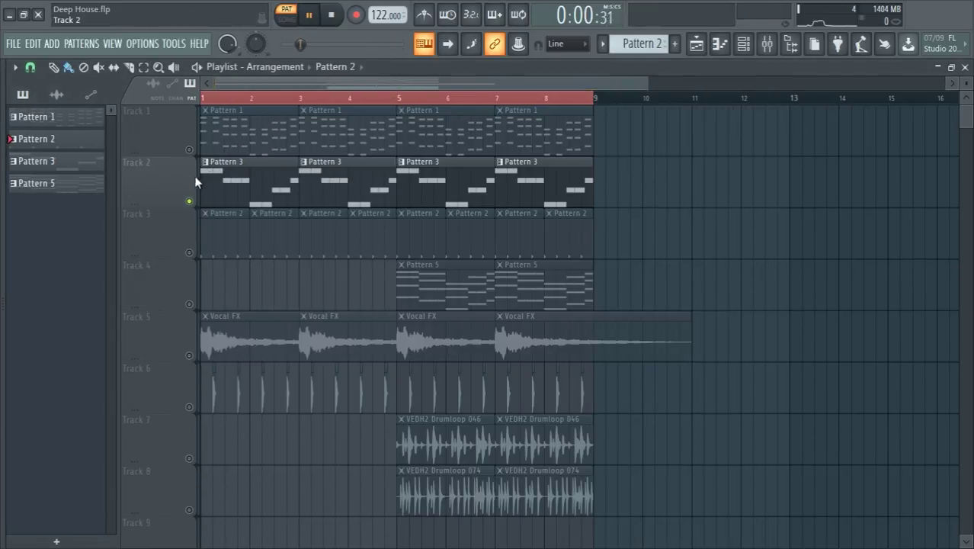
pyautogui.click(189, 253)
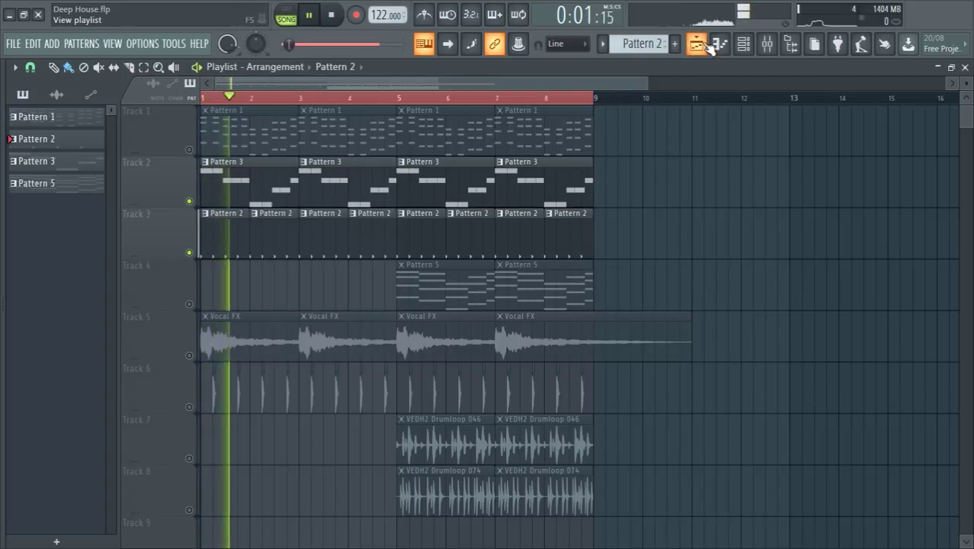
pyautogui.press('space')
# Turn all channels back on in the channel rack and play the song from the playlist.
pyautogui.click(718, 44)
pyautogui.click(743, 44)
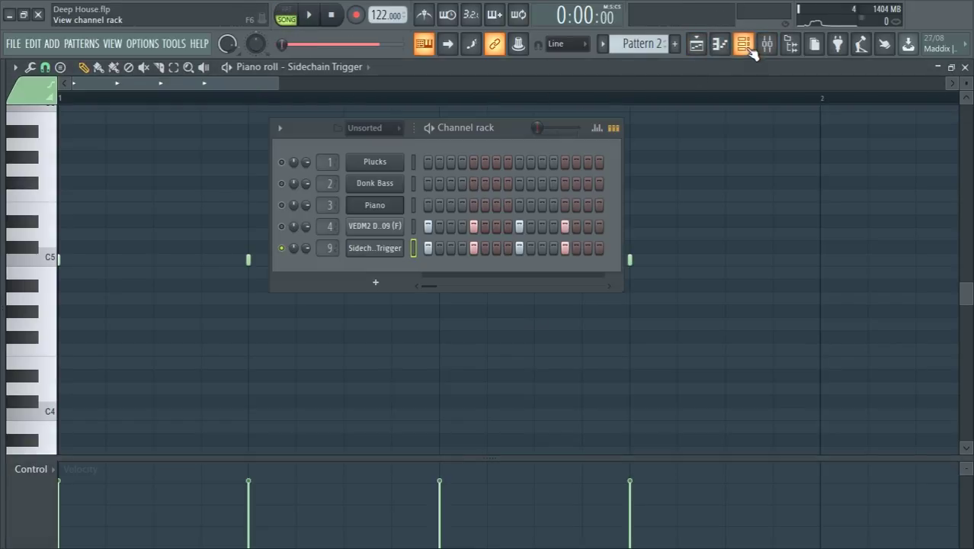
pyautogui.press('space')
pyautogui.press('F5')
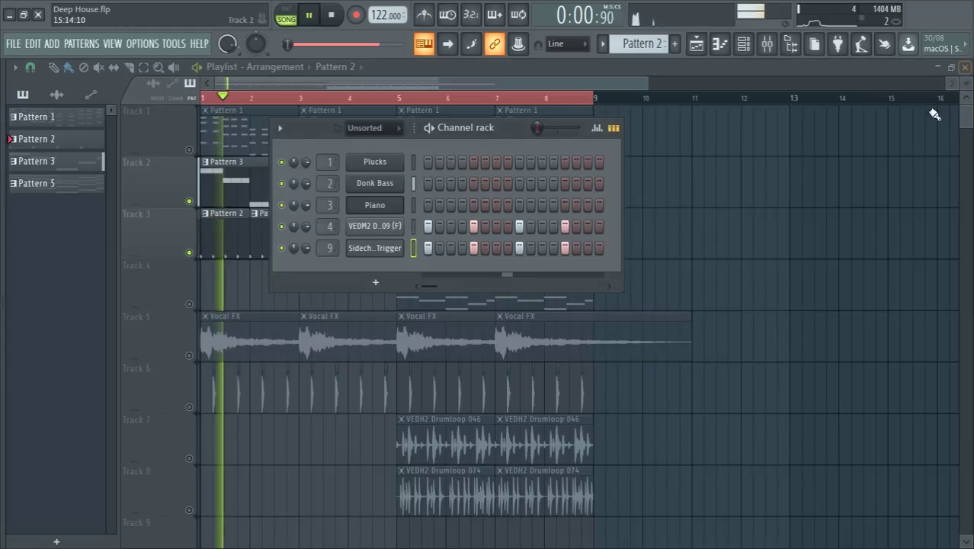
# Load Fruity Limiter in the first effect slot of the Bass mixer track and switch it to compressor mode.
pyautogui.press('F9')
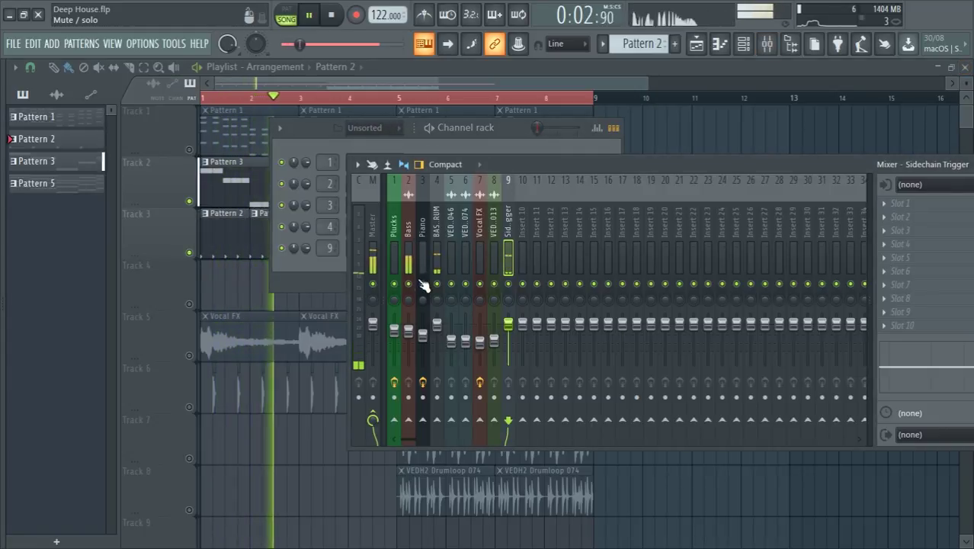
pyautogui.click(406, 227)
pyautogui.press('space')
pyautogui.moveTo(579, 165); pyautogui.dragTo(424, 193)
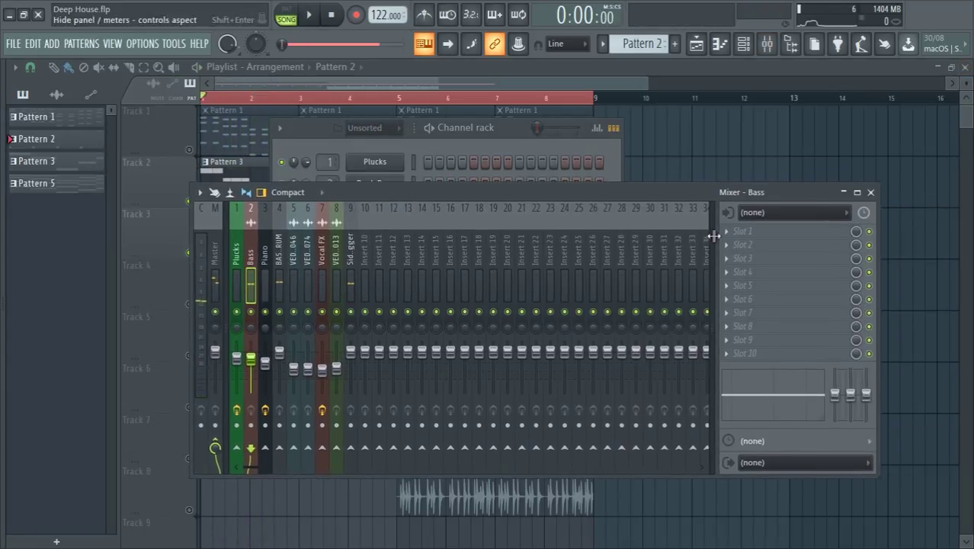
pyautogui.click(724, 236)
pyautogui.moveTo(725, 243)
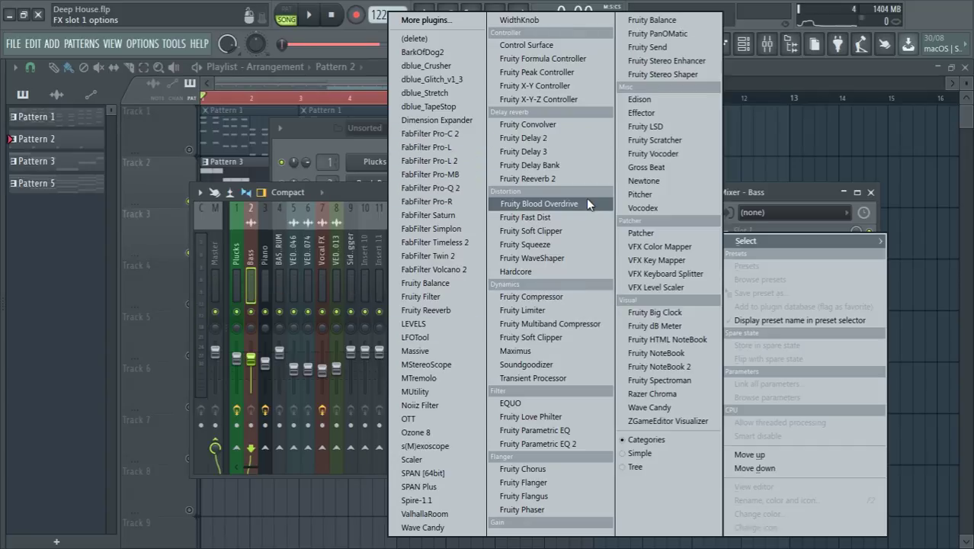
pyautogui.click(573, 312)
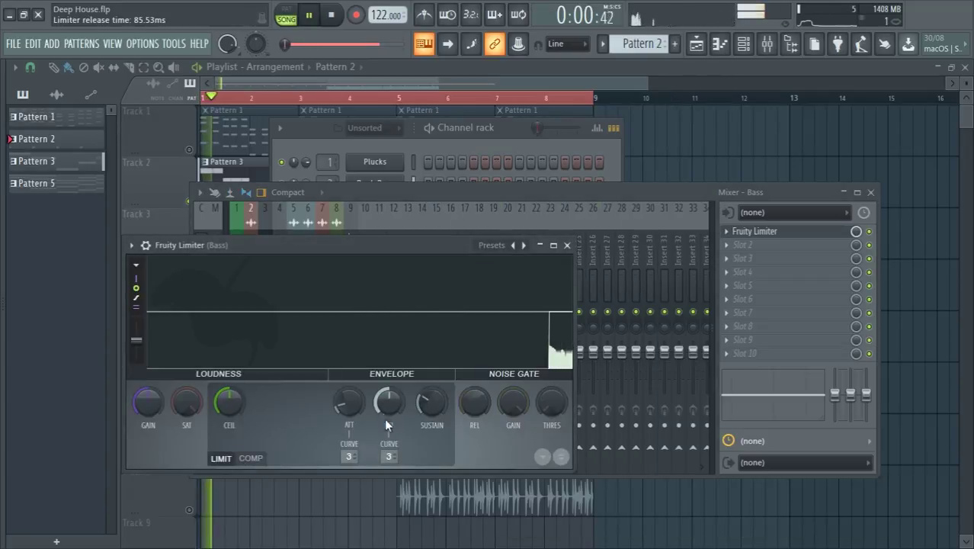
pyautogui.click(259, 458)
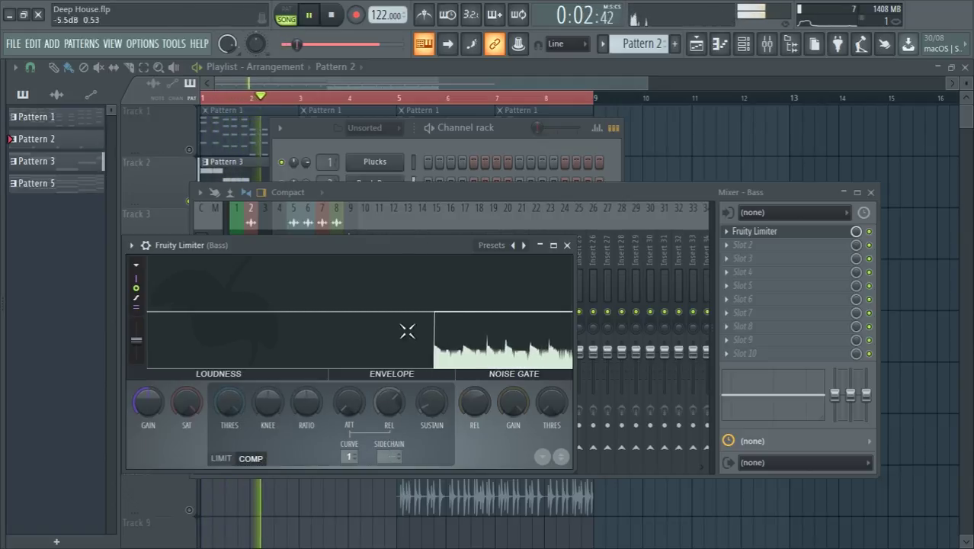
# Stop playback and sidechain the Sidechain Trigger mixer track to the Bass track only.
pyautogui.press('space')
pyautogui.moveTo(400, 245); pyautogui.dragTo(758, 335)
pyautogui.click(347, 249)
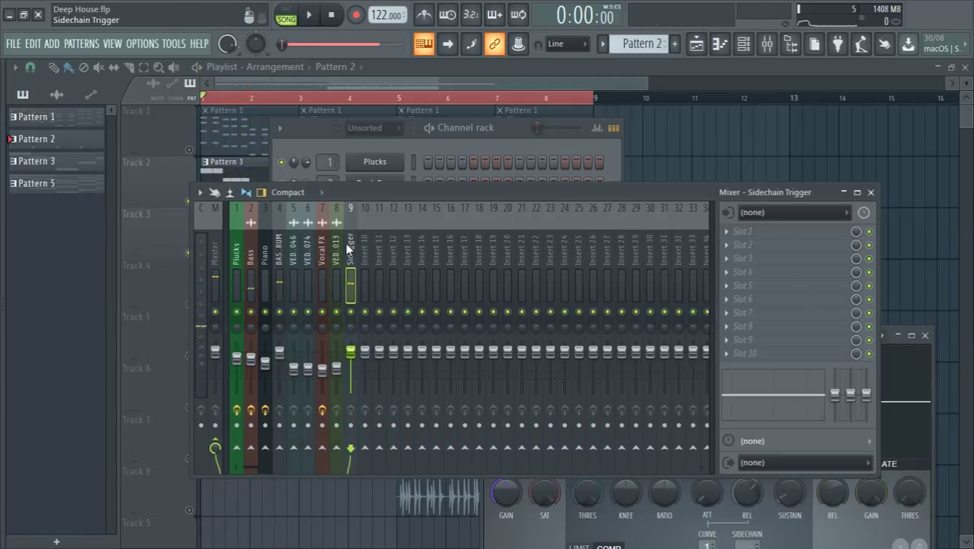
pyautogui.rightClick(249, 449)
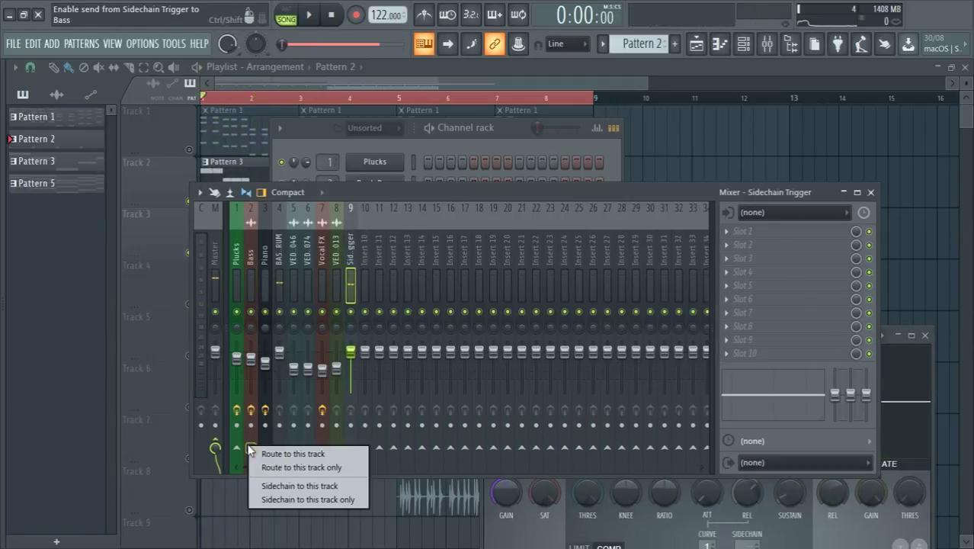
pyautogui.click(323, 497)
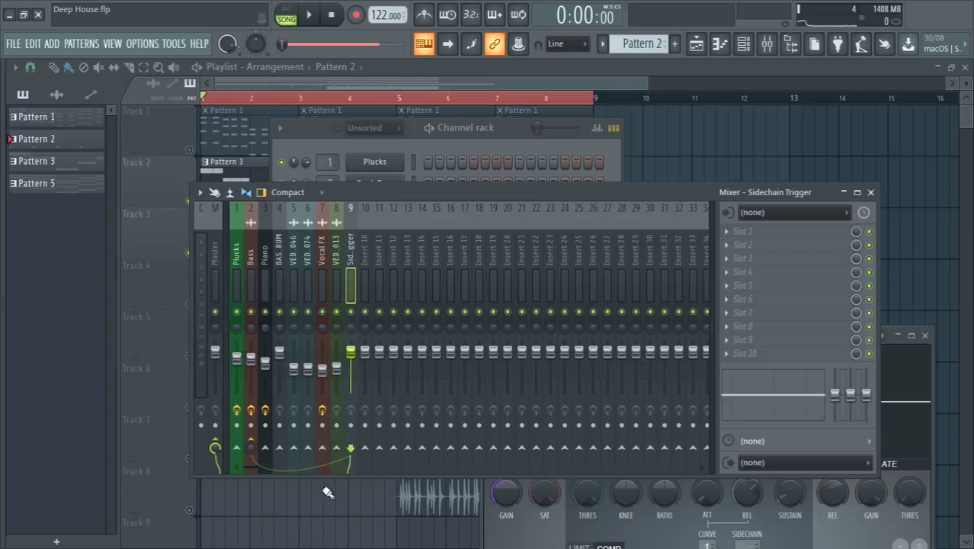
# In the Bass track's Fruity Limiter, lower the compressor threshold to about -24.3 dB and raise the ratio during playback.
pyautogui.click(253, 260)
pyautogui.click(893, 371)
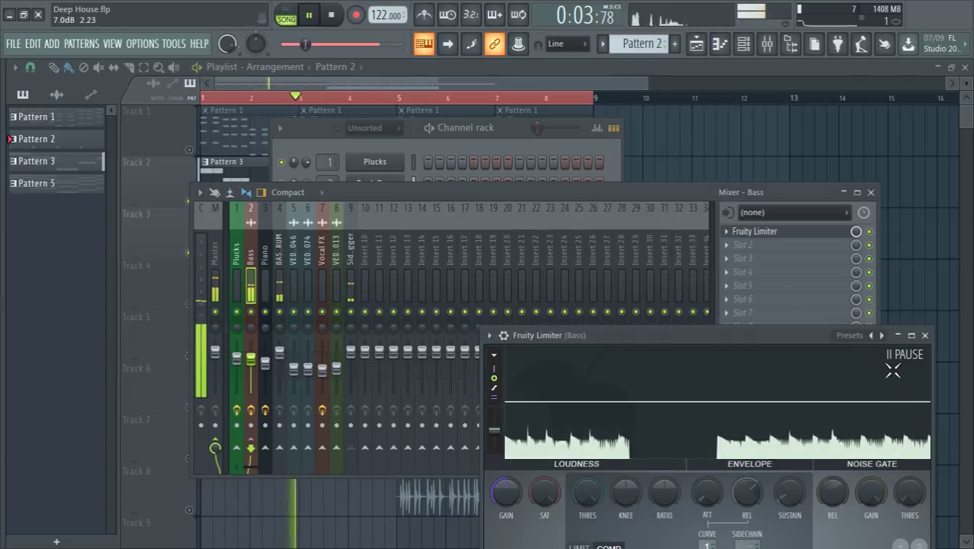
pyautogui.moveTo(759, 340); pyautogui.dragTo(671, 110)
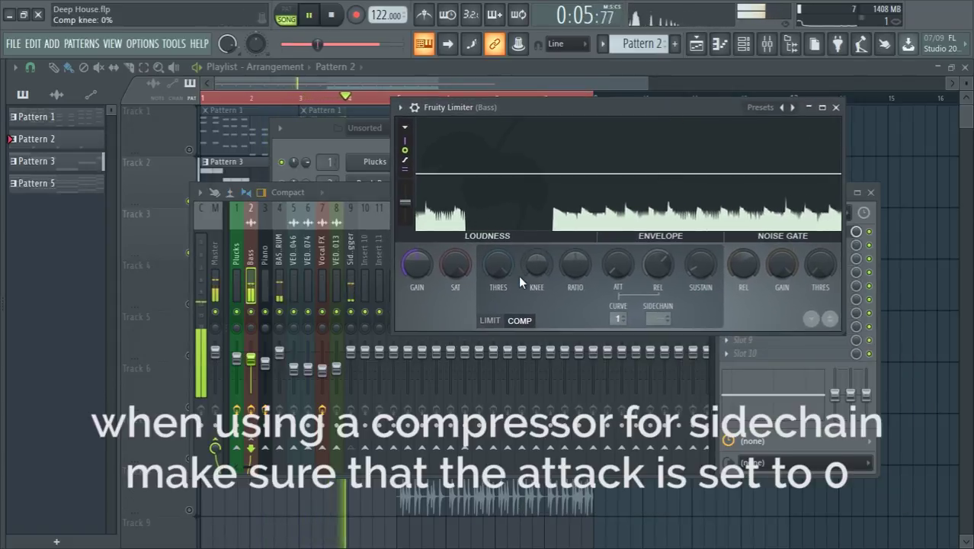
pyautogui.moveTo(503, 268); pyautogui.dragTo(503, 259)
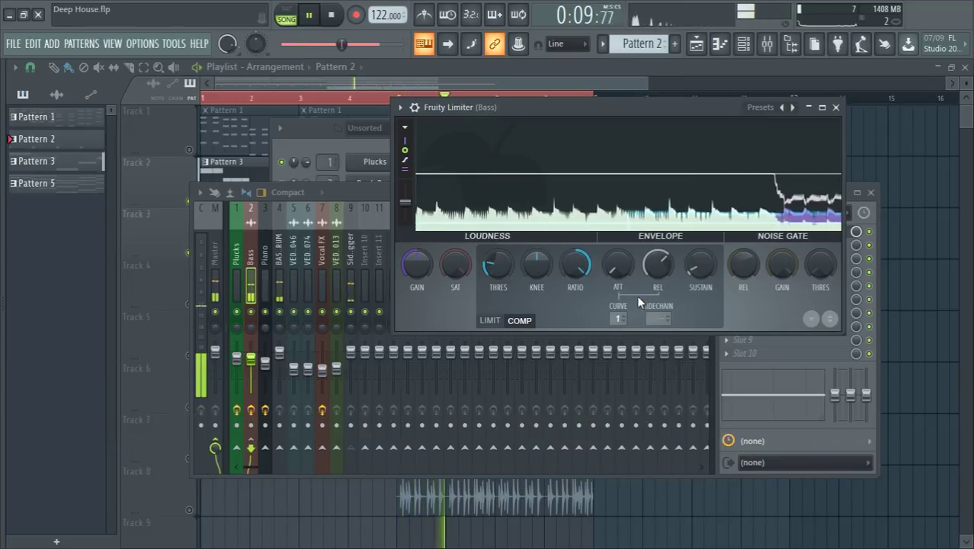
pyautogui.moveTo(489, 257); pyautogui.dragTo(486, 266)
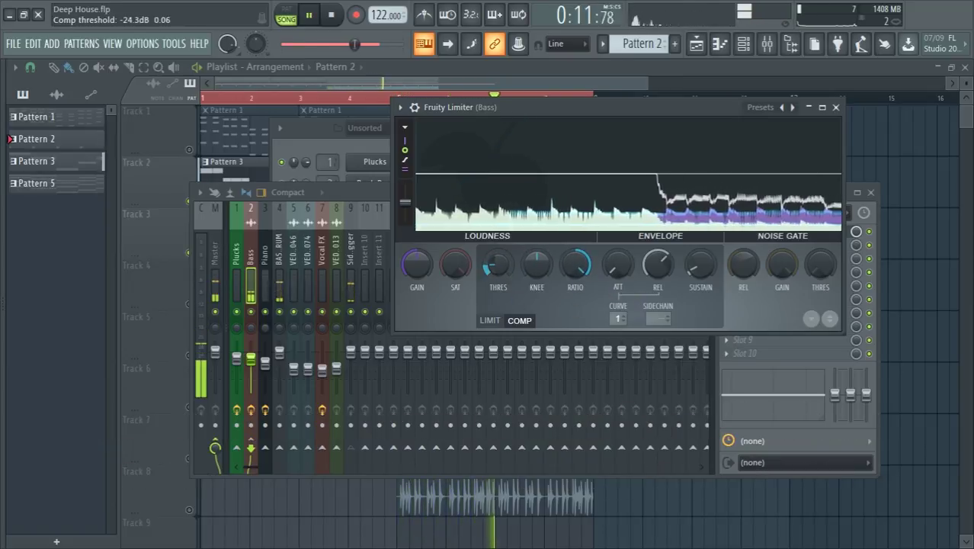
# Set the Bass compressor's sidechain input to 1, release to about 162 ms and ratio to about 8.5:1, and readjust its threshold.
pyautogui.moveTo(658, 264)
pyautogui.mouseDown()
pyautogui.moveTo(658, 288)
pyautogui.moveTo(658, 269)
pyautogui.mouseUp()
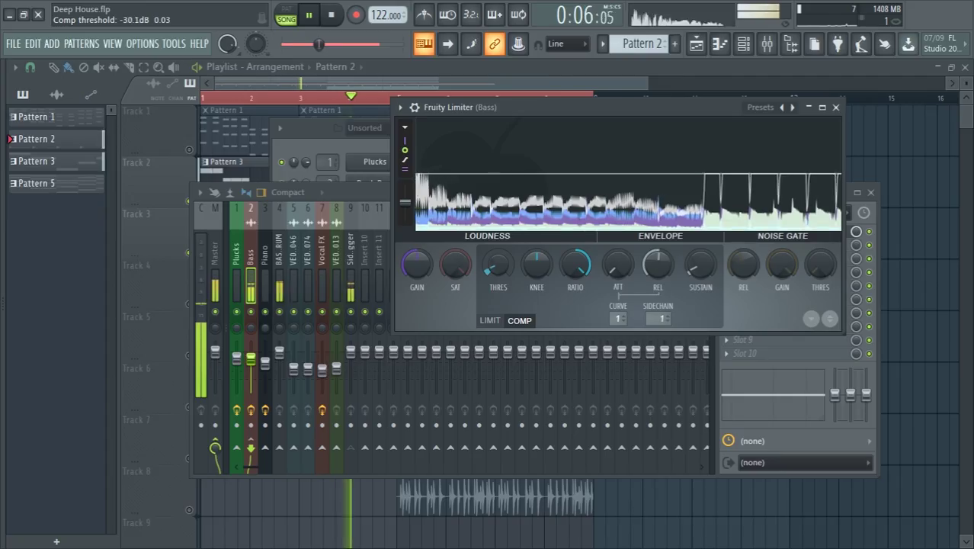
pyautogui.moveTo(658, 265)
pyautogui.mouseDown()
pyautogui.moveTo(657, 226)
pyautogui.moveTo(660, 296)
pyautogui.moveTo(658, 271)
pyautogui.mouseUp()
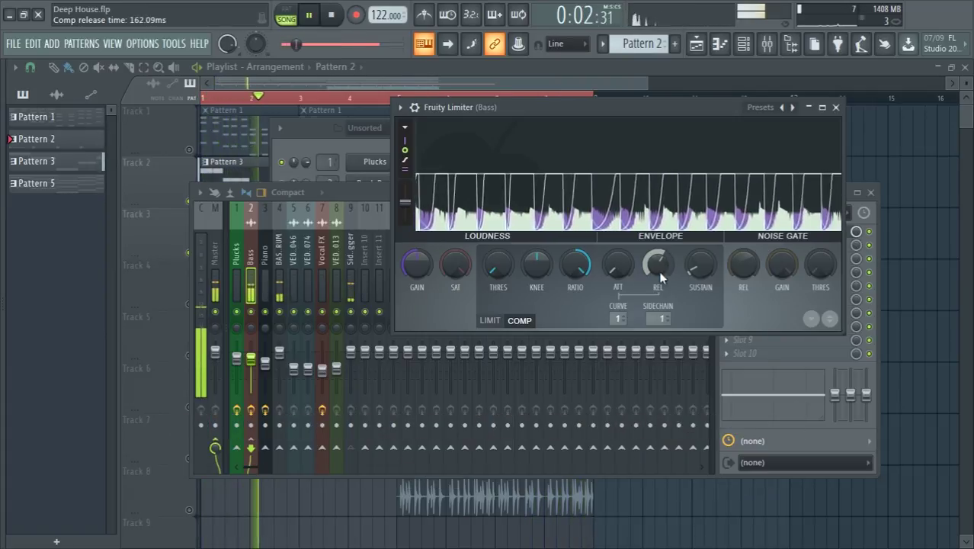
pyautogui.moveTo(492, 269); pyautogui.dragTo(491, 259)
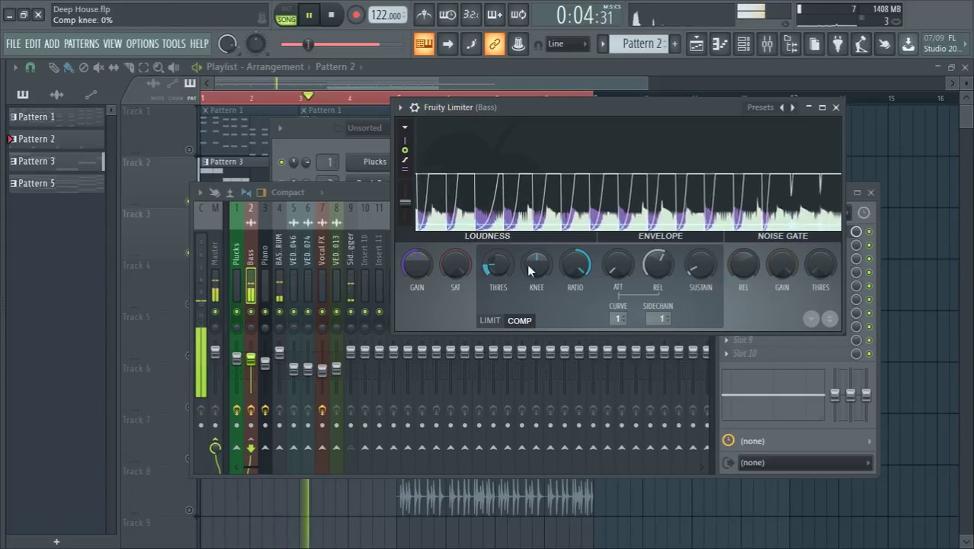
pyautogui.moveTo(576, 264)
pyautogui.mouseDown()
pyautogui.moveTo(575, 255)
pyautogui.moveTo(575, 264)
pyautogui.mouseUp()
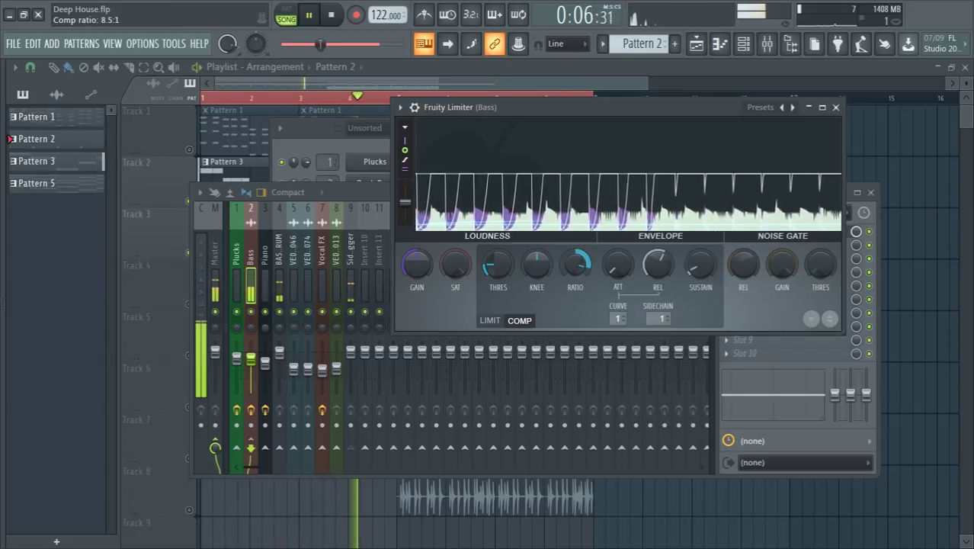
# Rearrange the mixer, Channel rack and Fruity Limiter windows so the trigger channel's steps and the Bass compressor can be reached during playback.
pyautogui.moveTo(569, 107); pyautogui.dragTo(422, 366)
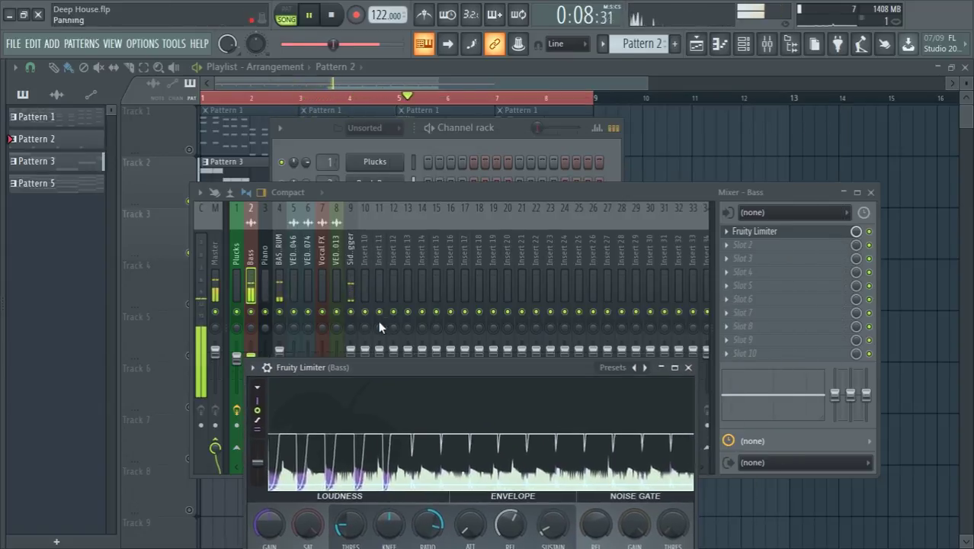
pyautogui.click(354, 313)
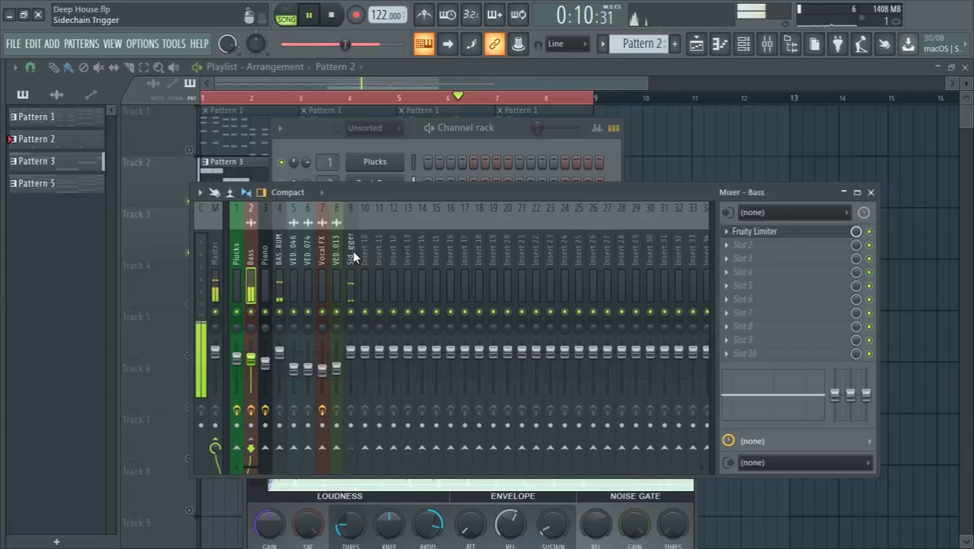
pyautogui.moveTo(500, 136); pyautogui.dragTo(678, 118)
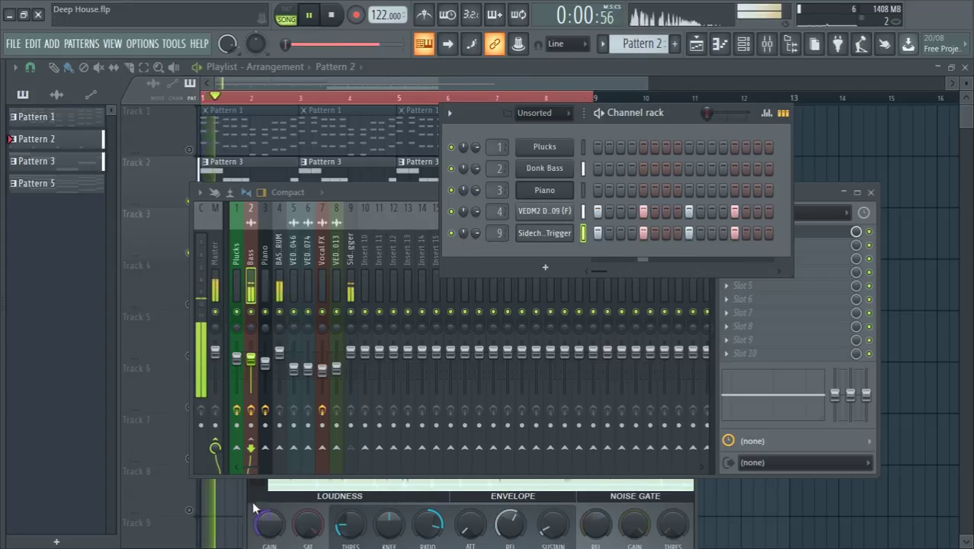
pyautogui.click(266, 540)
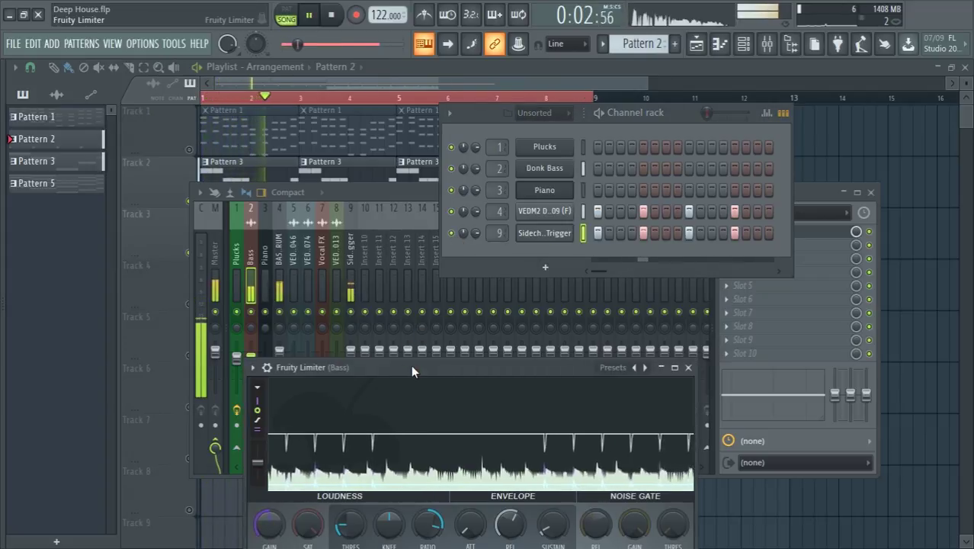
pyautogui.moveTo(411, 365); pyautogui.dragTo(424, 185)
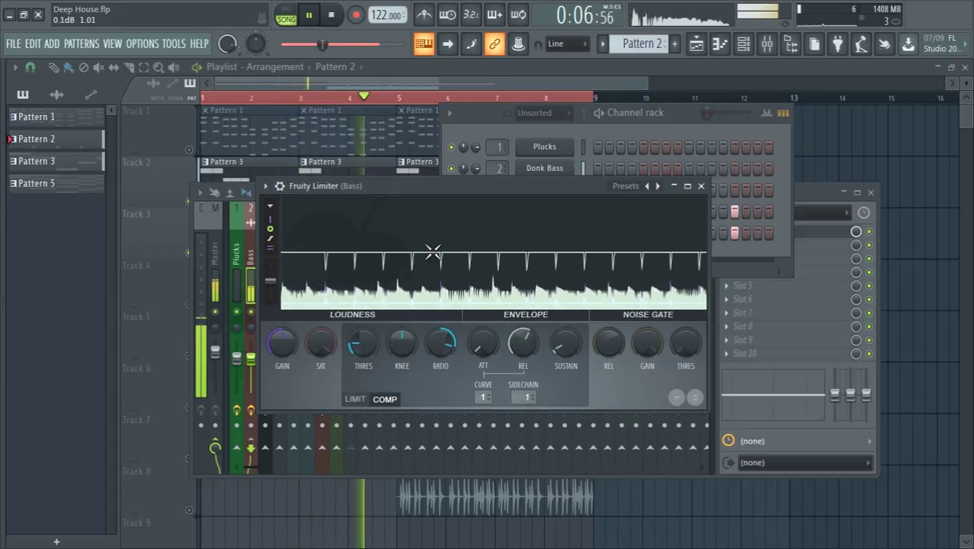
# Lower the Bass compressor's threshold, raise its ratio and lengthen its release while the song plays.
pyautogui.moveTo(363, 345); pyautogui.dragTo(363, 368)
pyautogui.moveTo(442, 344); pyautogui.dragTo(441, 338)
pyautogui.moveTo(522, 342); pyautogui.dragTo(522, 339)
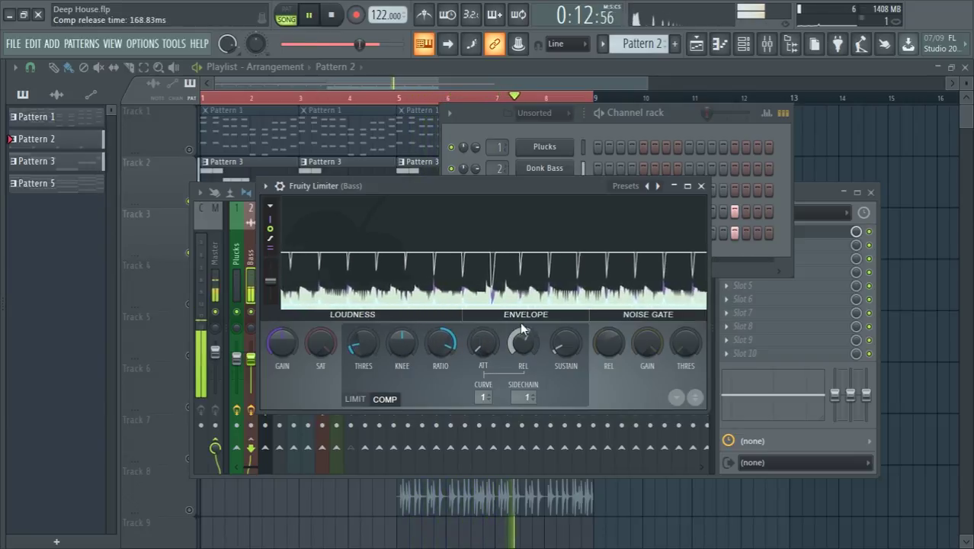
pyautogui.moveTo(502, 188); pyautogui.dragTo(641, 113)
pyautogui.moveTo(666, 268)
pyautogui.mouseDown()
pyautogui.moveTo(666, 247)
pyautogui.moveTo(664, 274)
pyautogui.mouseUp()
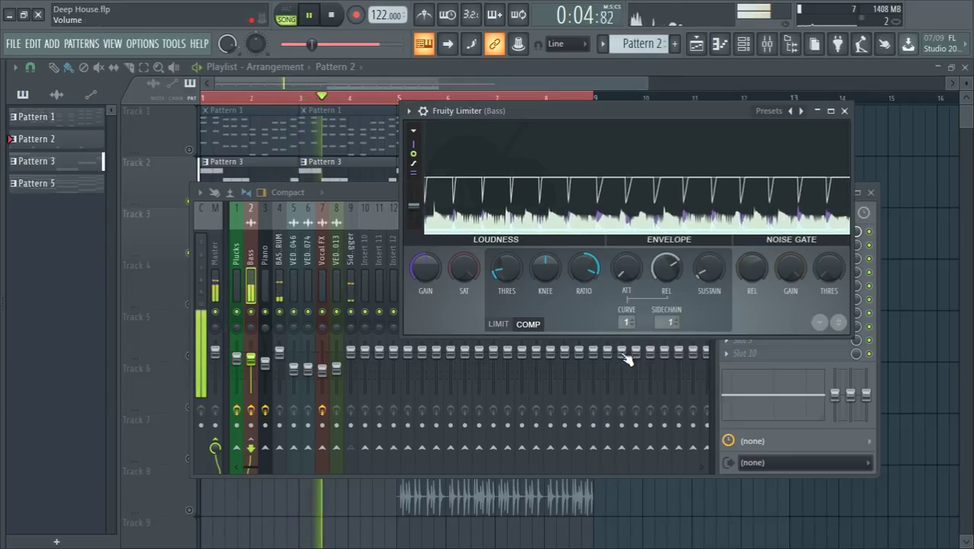
# Check the Bass track's Fruity Limiter slot, the Sidechain Trigger channel's steps and the trigger's mixer track routing during playback.
pyautogui.moveTo(650, 113); pyautogui.dragTo(541, 323)
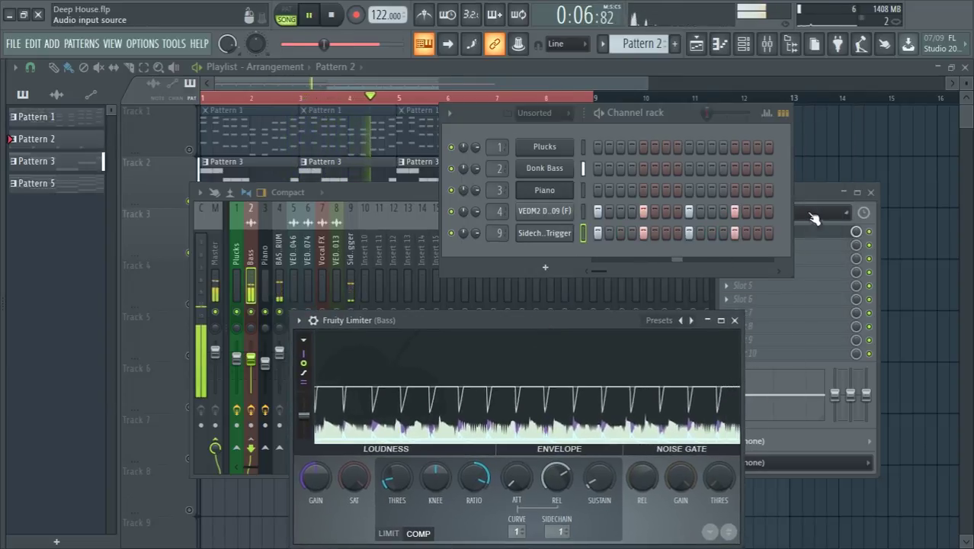
pyautogui.click(871, 239)
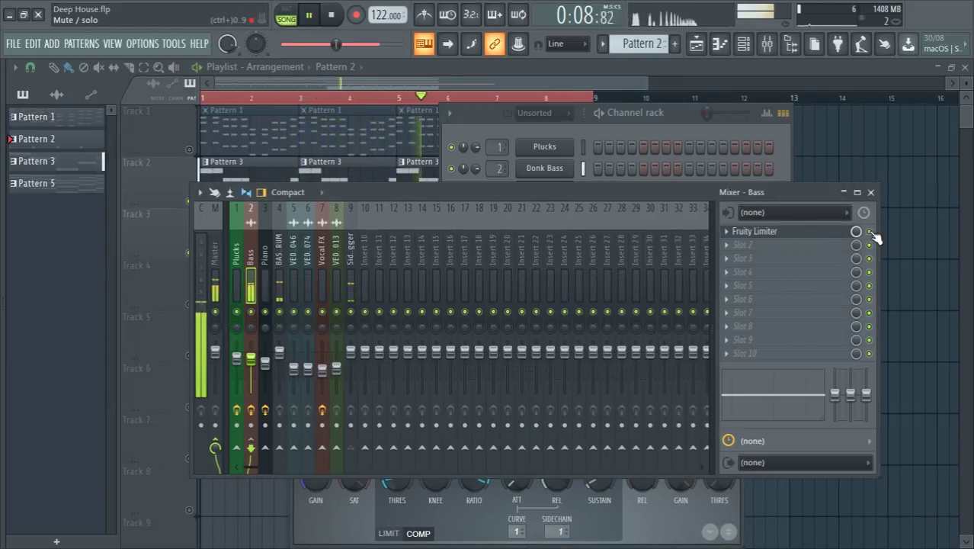
pyautogui.click(687, 119)
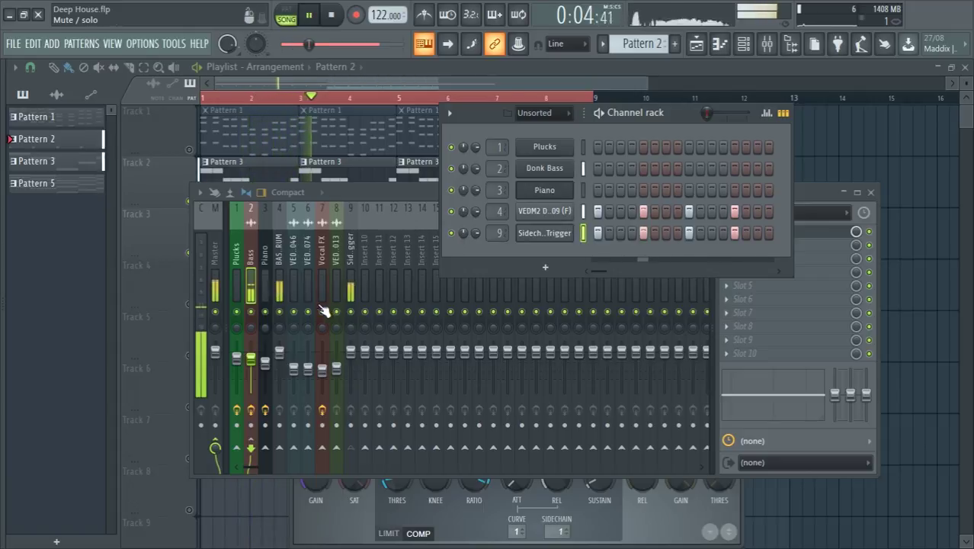
pyautogui.click(362, 260)
pyautogui.click(353, 256)
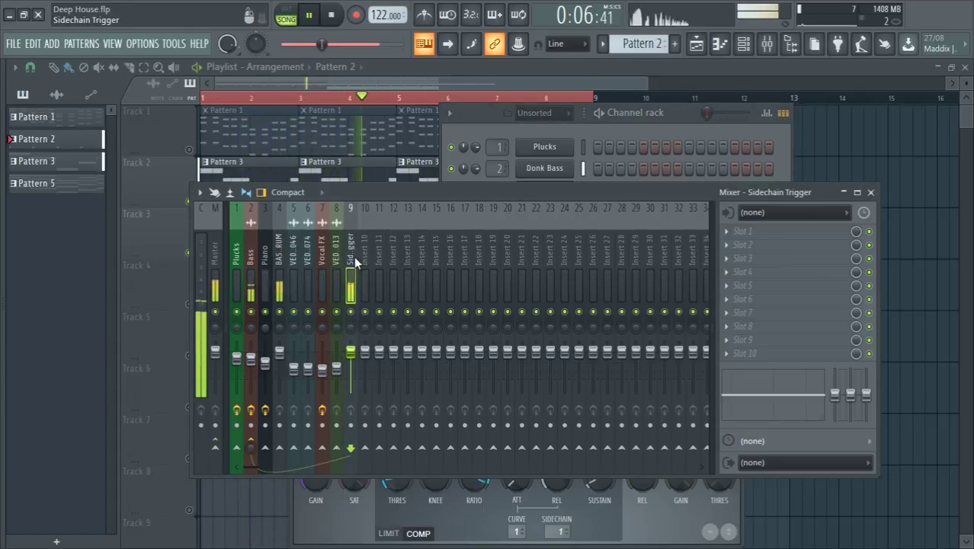
# Reopen the Bass track's Fruity Limiter, fine-tune its compressor ratio while listening, and stop playback.
pyautogui.click(250, 259)
pyautogui.click(770, 235)
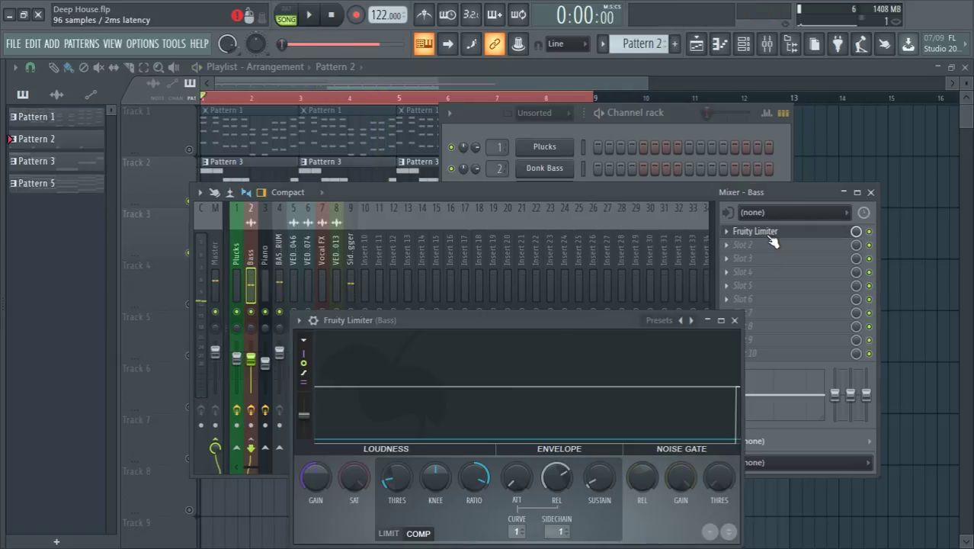
pyautogui.moveTo(476, 478); pyautogui.dragTo(476, 477)
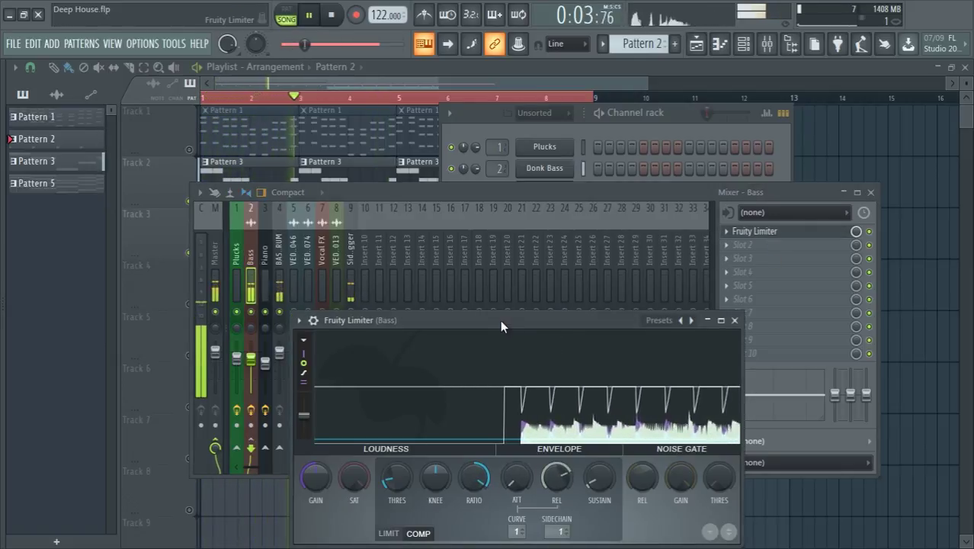
pyautogui.moveTo(499, 319); pyautogui.dragTo(430, 307)
pyautogui.press('space')
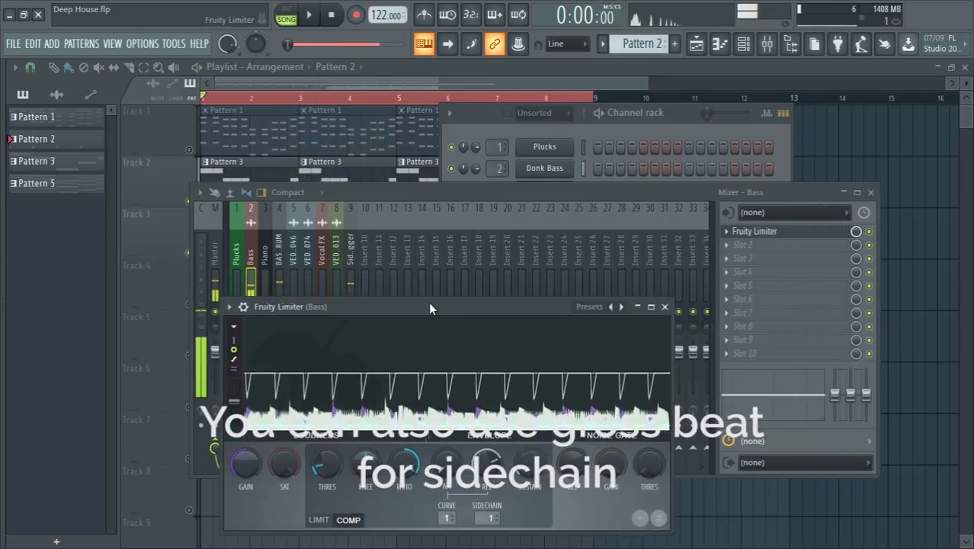
# Replace Fruity Limiter with Gross Beat in the Bass track's first effect slot and bring its whole window into view.
pyautogui.rightClick(728, 234)
pyautogui.moveTo(747, 224)
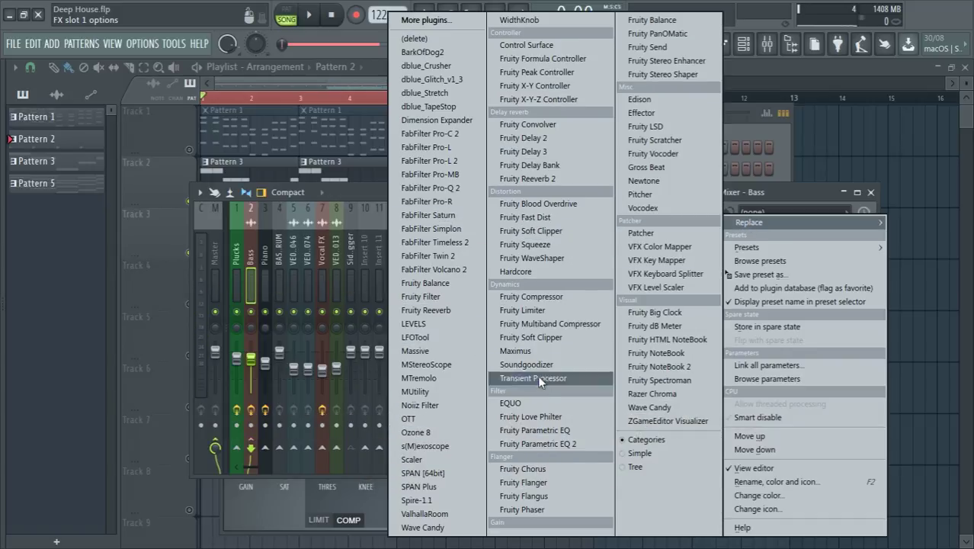
pyautogui.press('g')
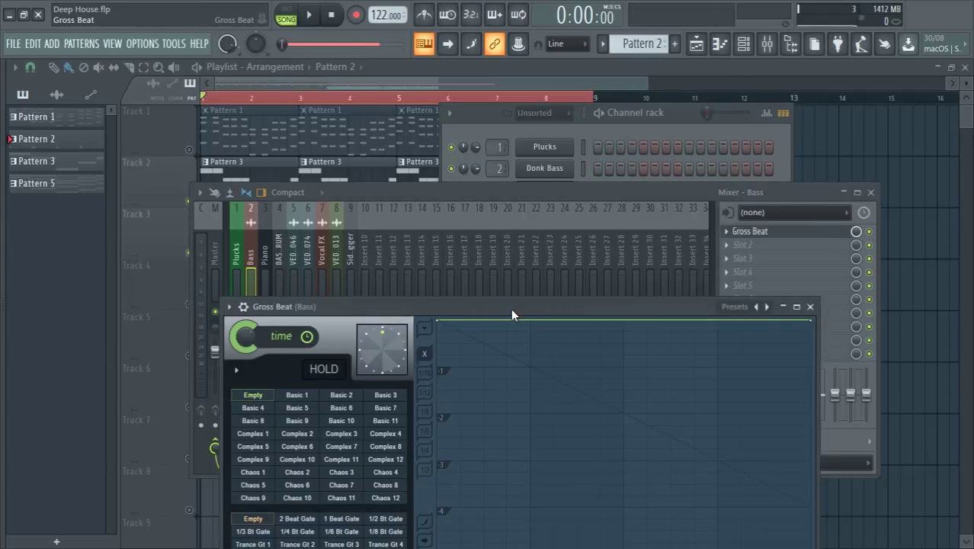
pyautogui.moveTo(512, 312); pyautogui.dragTo(521, 56)
# Apply Gross Beat's Sidechain volume preset and audition it, switching playback to pattern mode with Pattern 3.
pyautogui.click(264, 359)
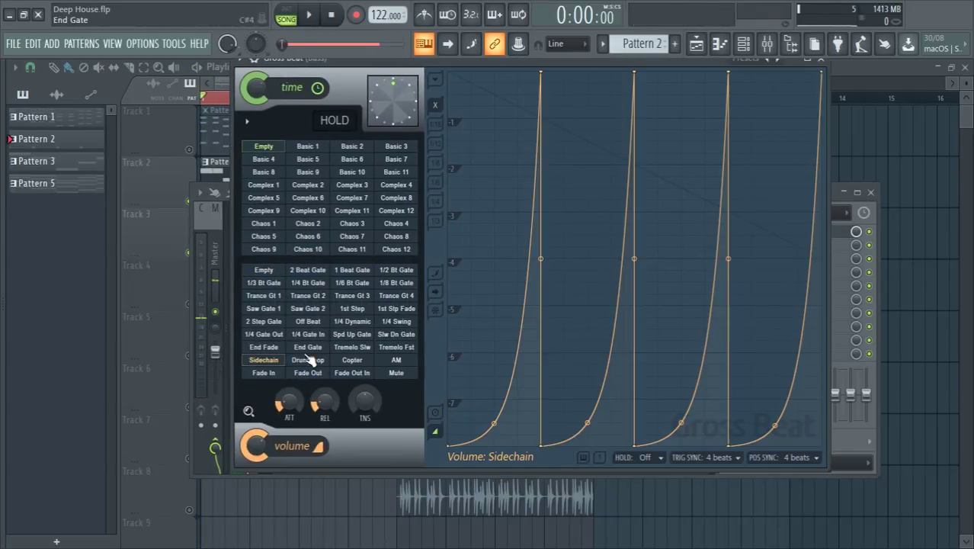
pyautogui.press('space')
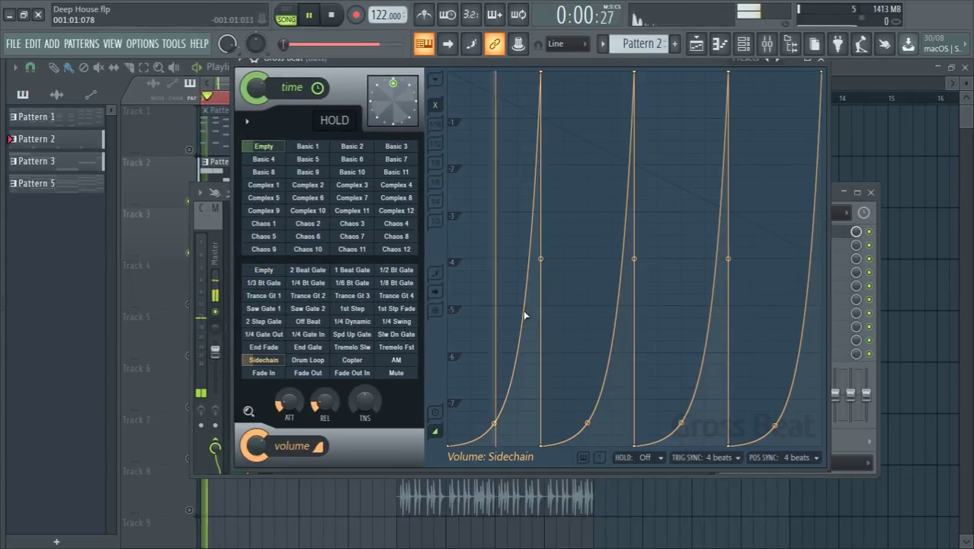
pyautogui.click(284, 14)
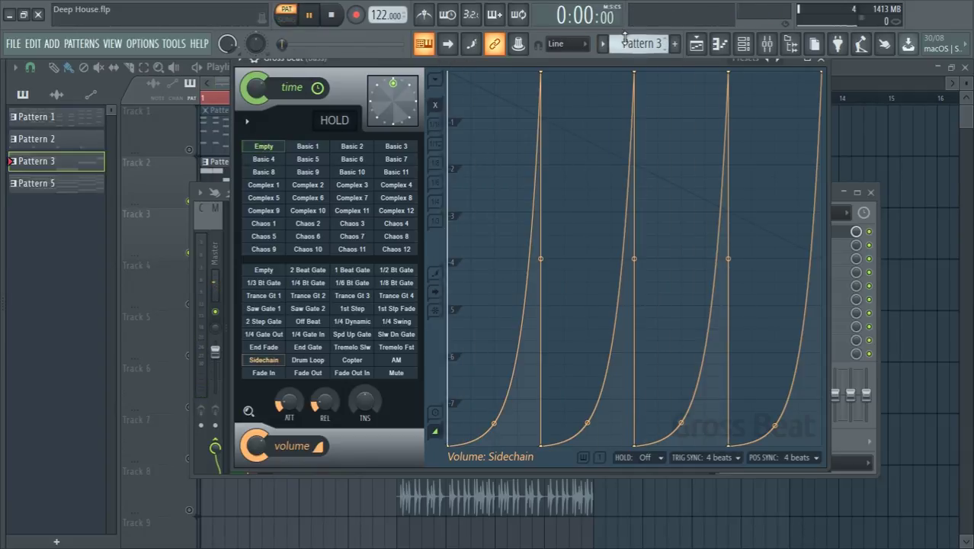
pyautogui.press('space')
# Flatten the first Sidechain volume curve by adjusting its tension point until it is nearly straight, auditioning the bass between adjustments.
pyautogui.moveTo(494, 424); pyautogui.dragTo(494, 366)
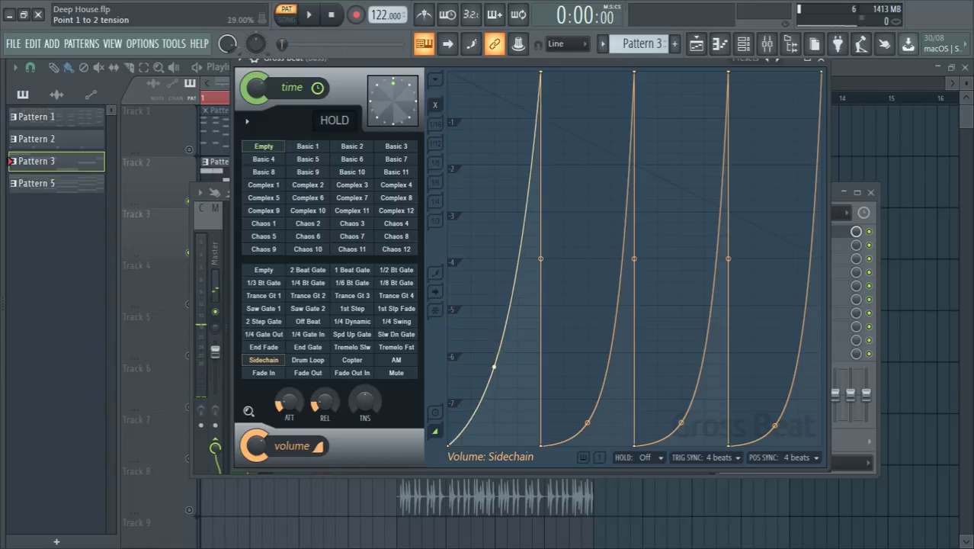
pyautogui.press('space')
pyautogui.moveTo(493, 277)
pyautogui.mouseDown()
pyautogui.moveTo(493, 263)
pyautogui.moveTo(494, 284)
pyautogui.mouseUp()
pyautogui.press('space')
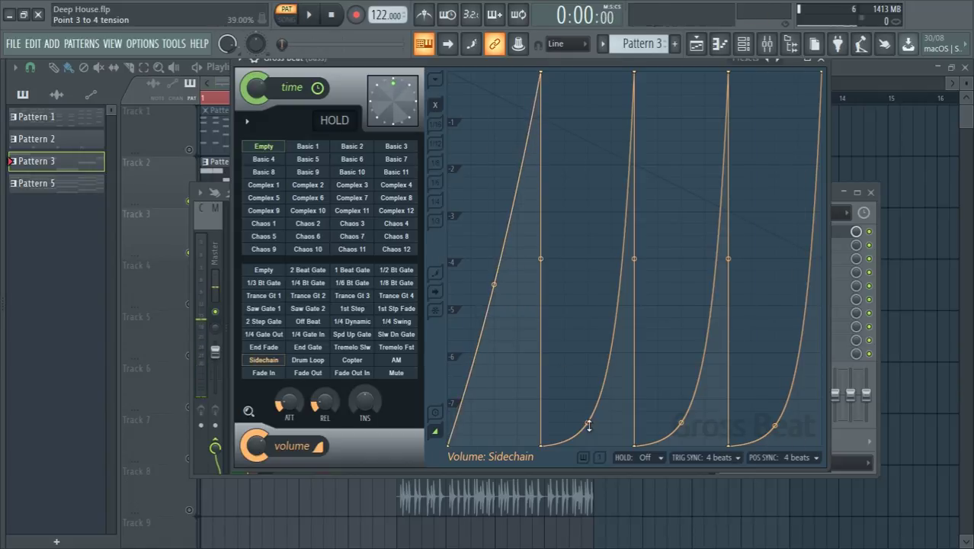
# Reset the tension of the other three volume curves to 0% and bend the first curve slightly upward.
pyautogui.rightClick(589, 424)
pyautogui.rightClick(681, 423)
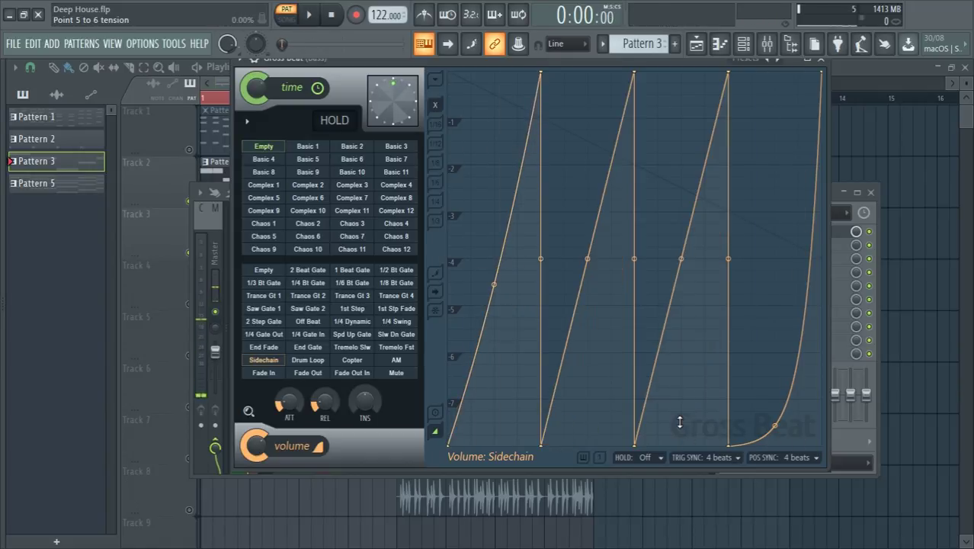
pyautogui.rightClick(775, 424)
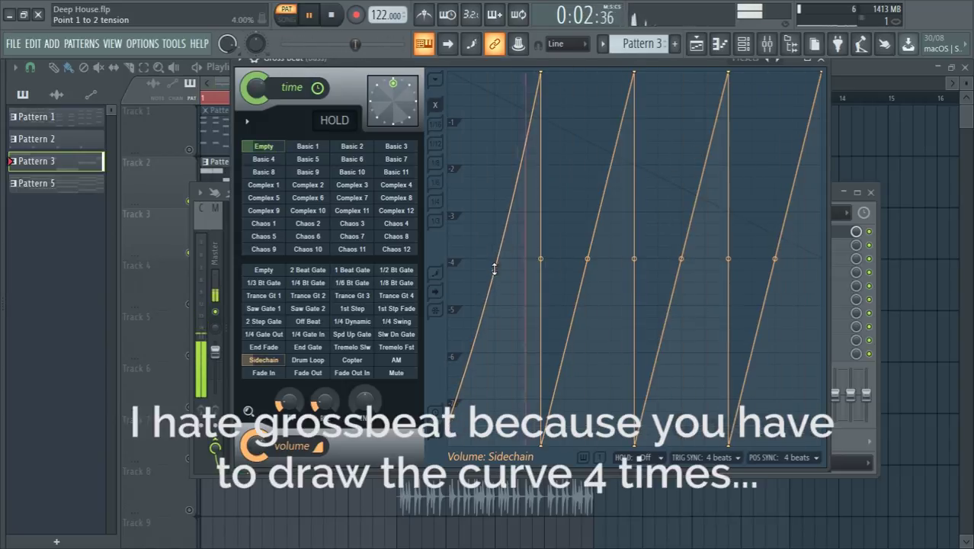
pyautogui.moveTo(494, 270); pyautogui.dragTo(494, 205)
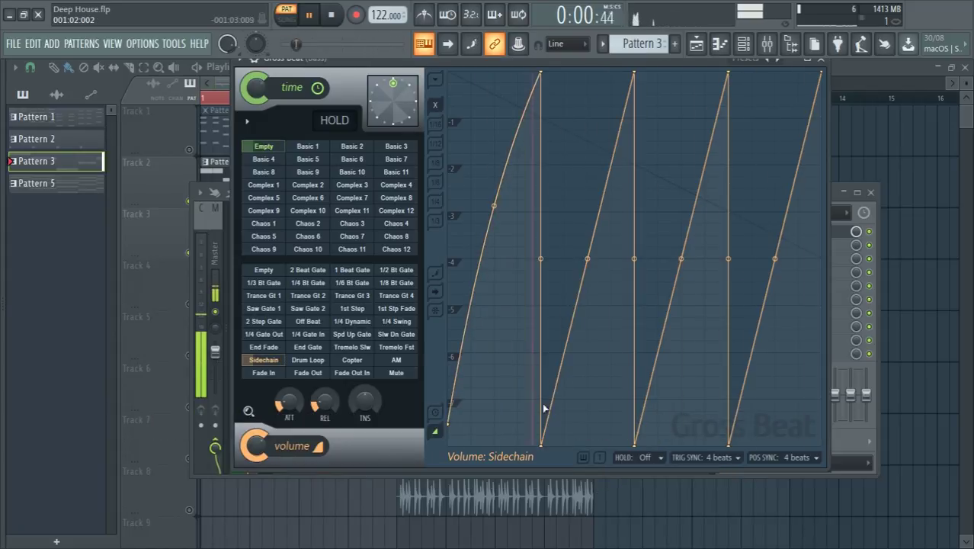
# Copy the first volume curve's 6% start value and paste it onto the start points of the other three curves.
pyautogui.rightClick(453, 425)
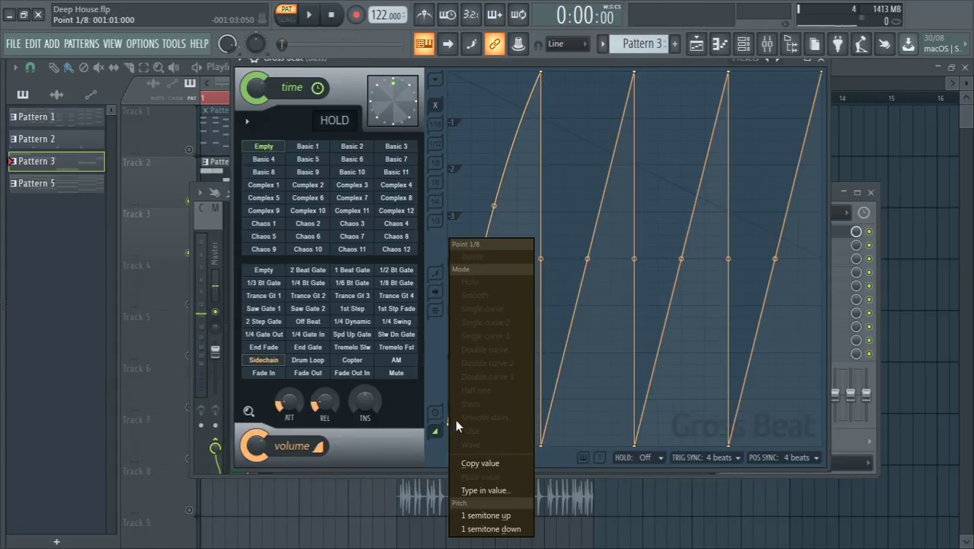
pyautogui.click(481, 463)
pyautogui.rightClick(538, 444)
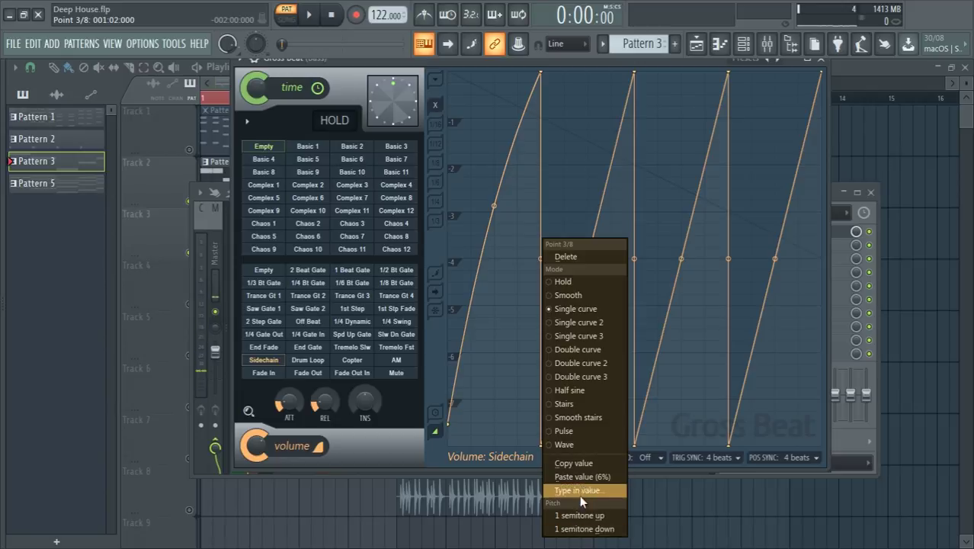
pyautogui.click(594, 477)
pyautogui.rightClick(631, 444)
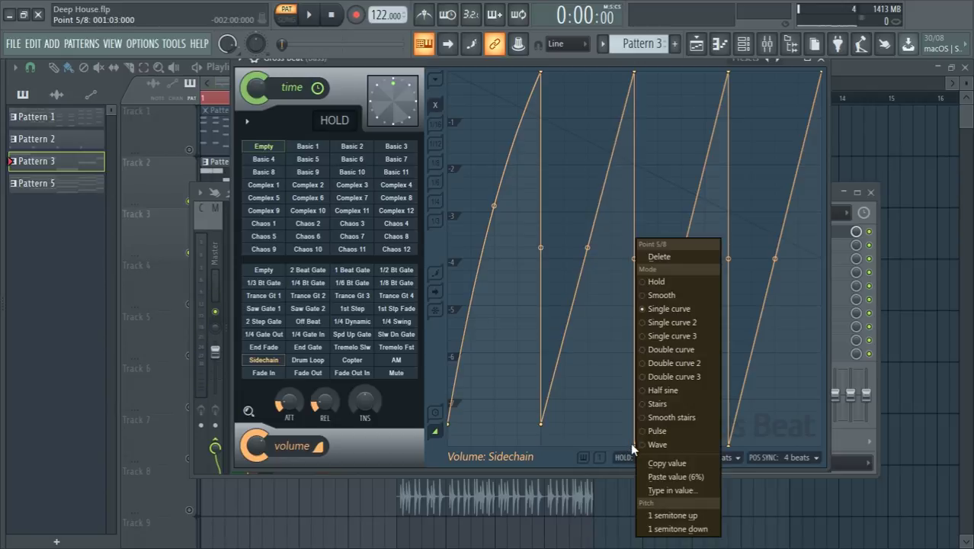
pyautogui.click(667, 477)
pyautogui.press('space')
pyautogui.rightClick(729, 445)
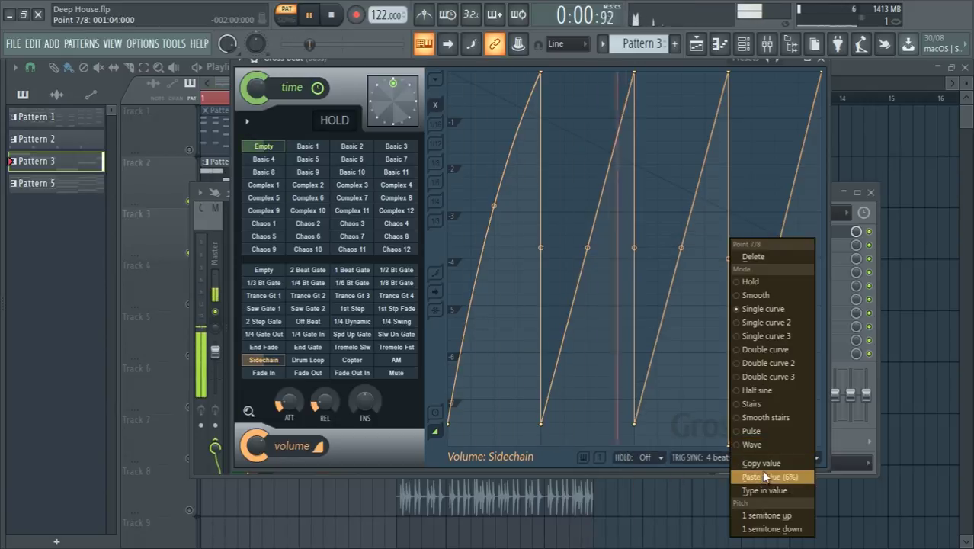
pyautogui.click(765, 477)
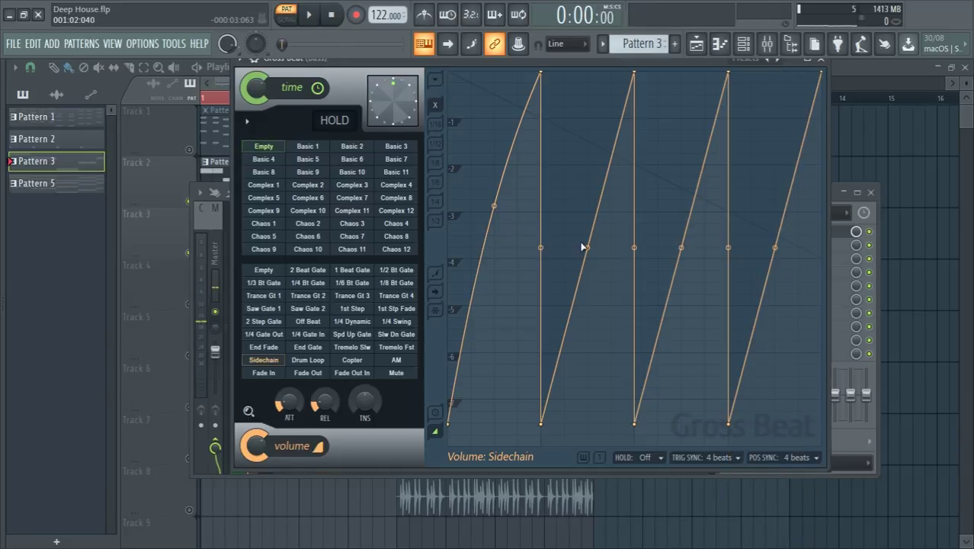
# Bend the second, third and fourth volume curves to about 7.5% tension to match the first, audition them, and close Gross Beat.
pyautogui.moveTo(587, 208); pyautogui.dragTo(587, 203)
pyautogui.press('space')
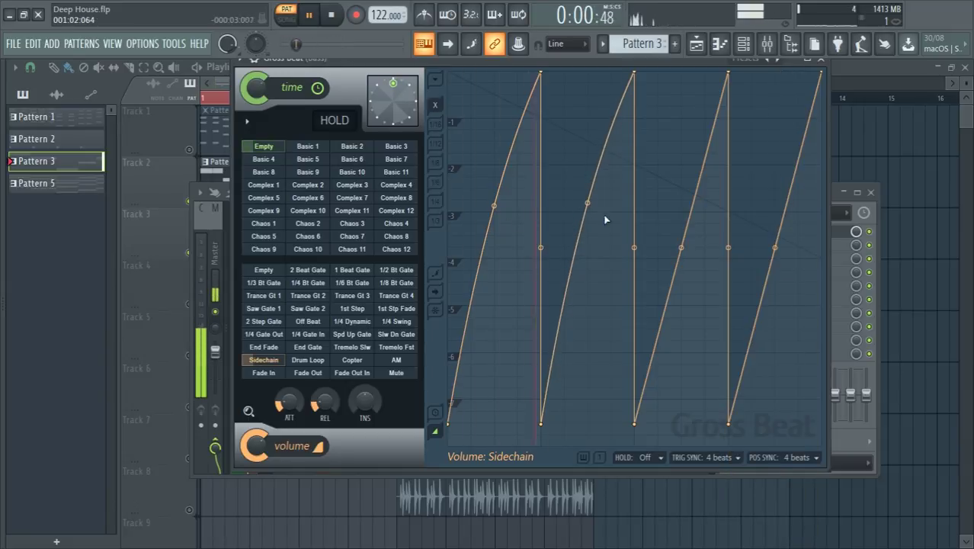
pyautogui.moveTo(681, 200); pyautogui.dragTo(680, 211)
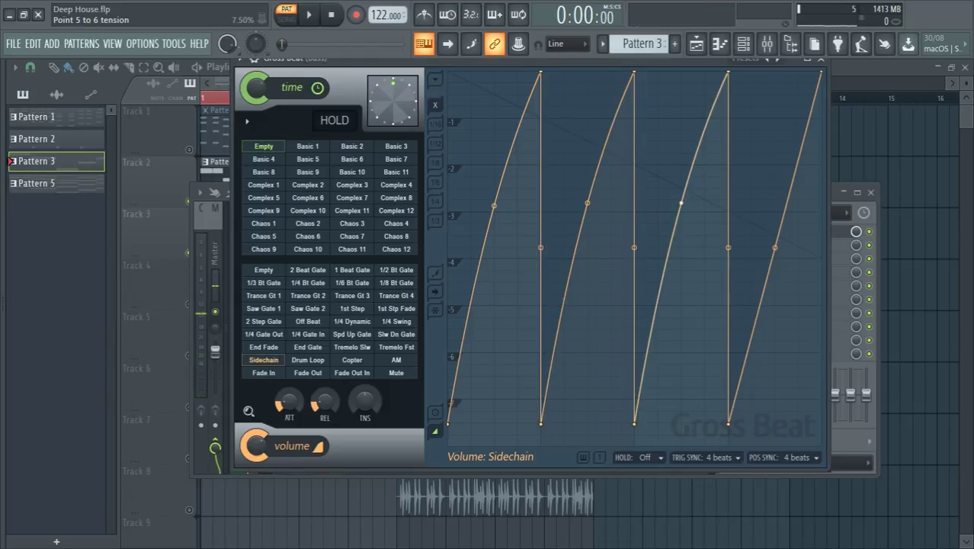
pyautogui.moveTo(774, 250); pyautogui.dragTo(774, 203)
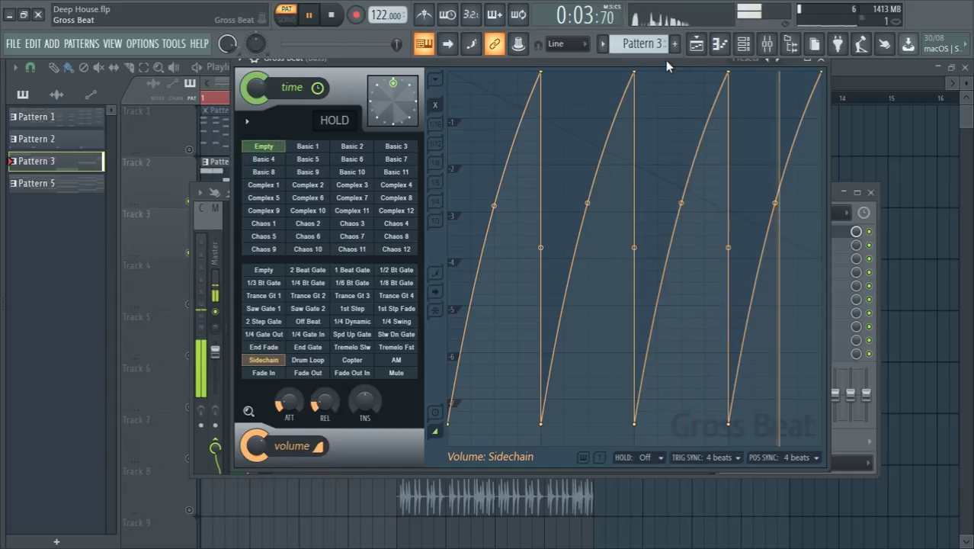
pyautogui.moveTo(666, 60); pyautogui.dragTo(381, 209)
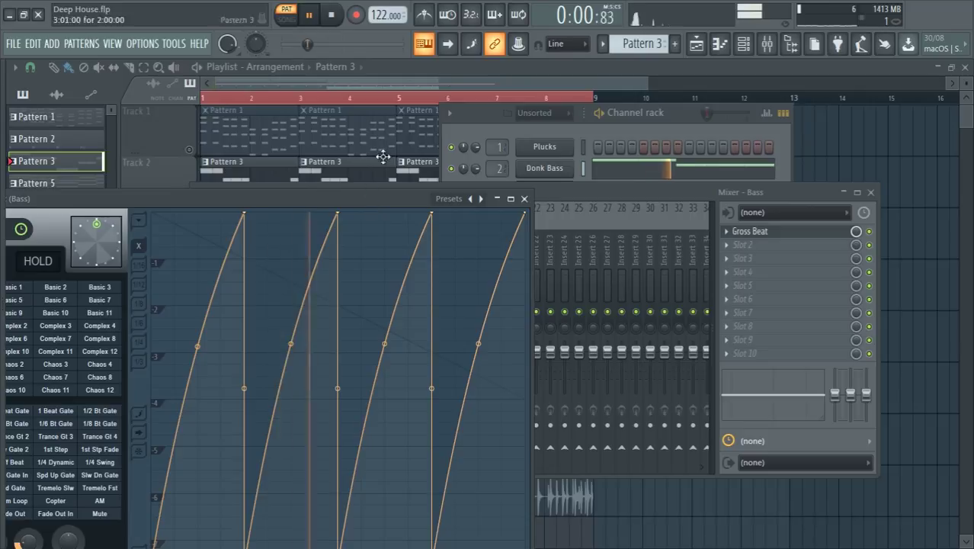
pyautogui.click(524, 199)
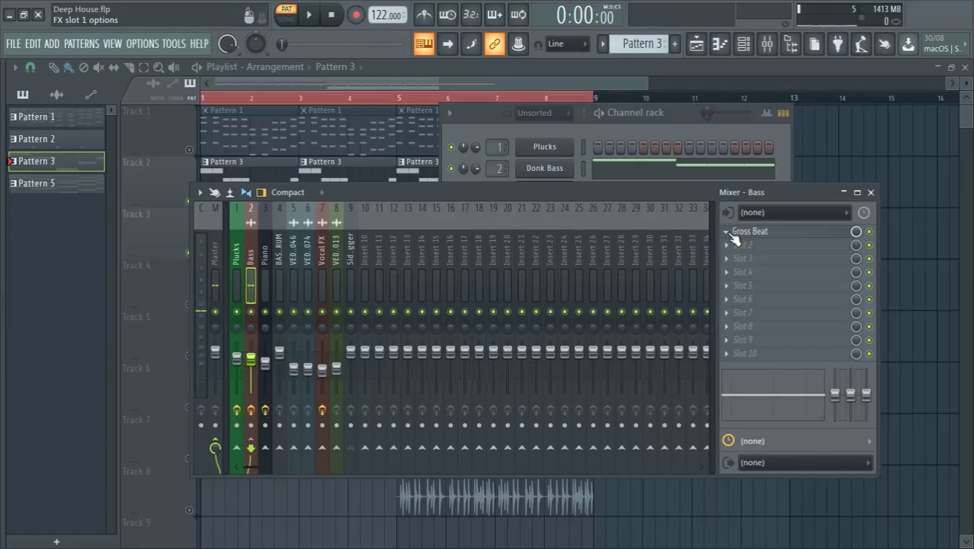
# Replace Gross Beat with LFOTool on the Bass channel, start playback and position the plugin window over the mixer.
pyautogui.click(733, 237)
pyautogui.moveTo(745, 221)
pyautogui.press('l')
pyautogui.press('l')
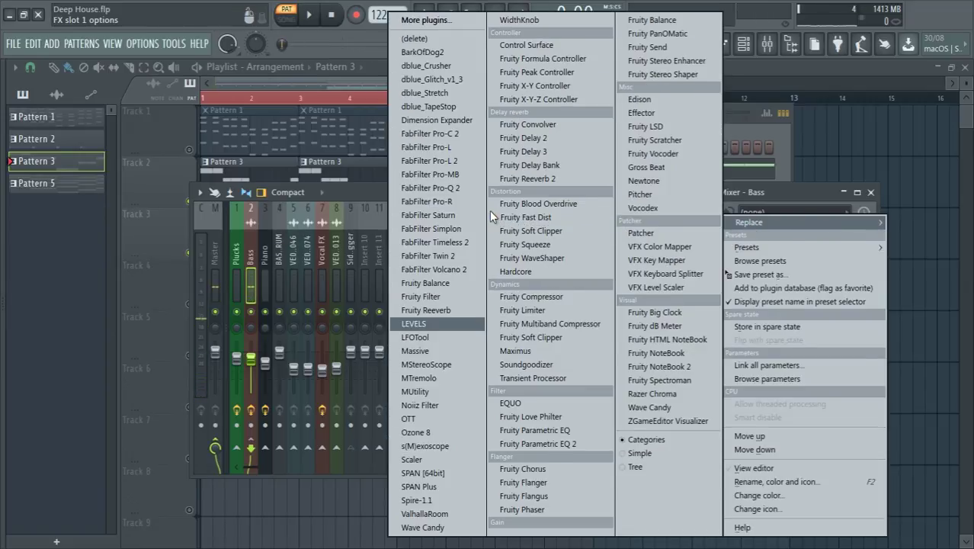
pyautogui.press('Return')
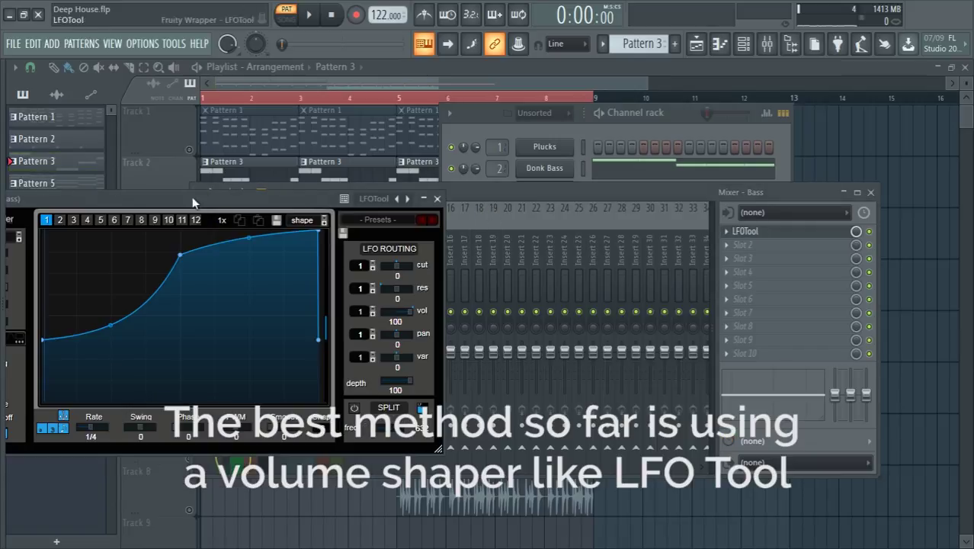
pyautogui.press('space')
pyautogui.moveTo(186, 202); pyautogui.dragTo(628, 127)
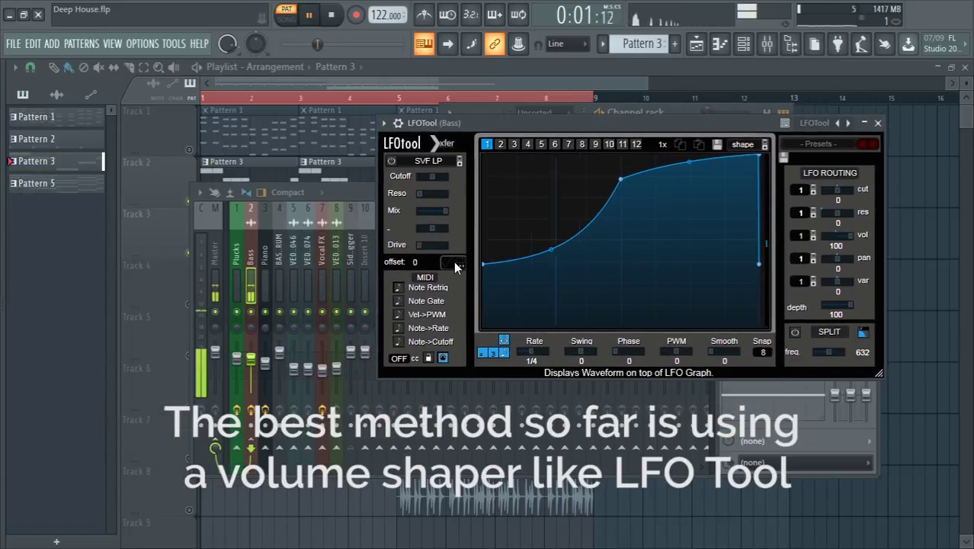
# Shape LFOTool's volume curve with a 0% start, an earlier middle point at 94% and the peak just before the end at 100%, with the waveform displayed.
pyautogui.moveTo(482, 265); pyautogui.dragTo(469, 321)
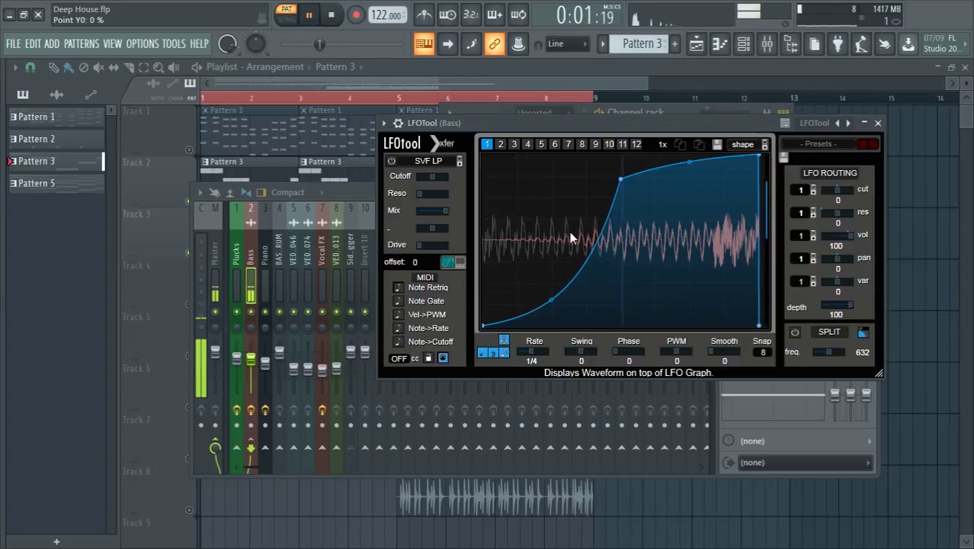
pyautogui.moveTo(622, 182); pyautogui.dragTo(570, 164)
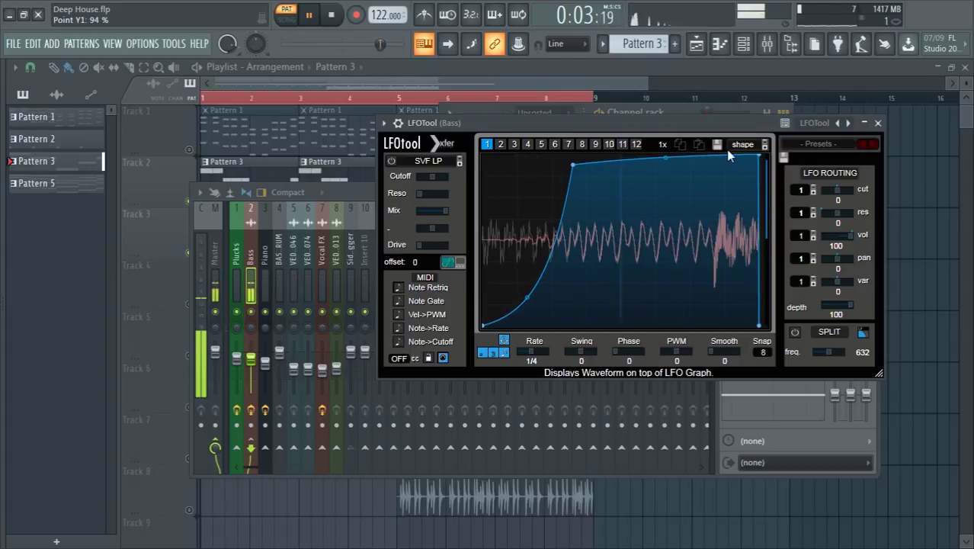
pyautogui.moveTo(757, 156); pyautogui.dragTo(752, 154)
pyautogui.press('l')
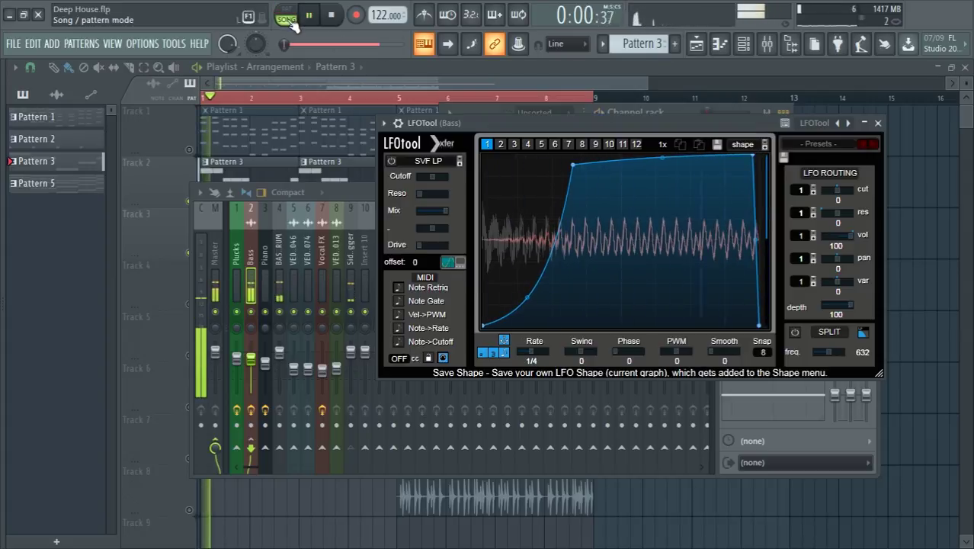
pyautogui.moveTo(753, 155); pyautogui.dragTo(756, 154)
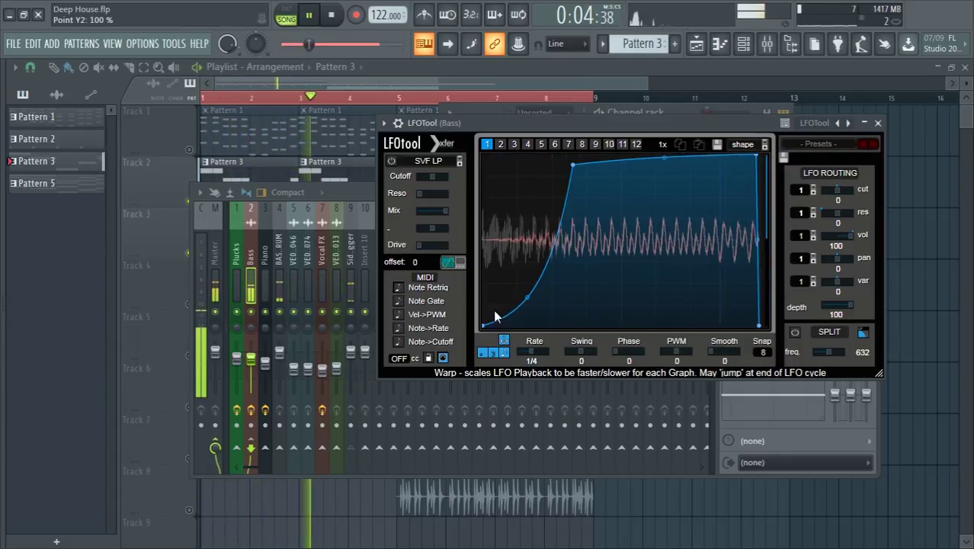
# Stop playback and load s(M)exoscope in the first effect slot of the Master channel.
pyautogui.click(362, 193)
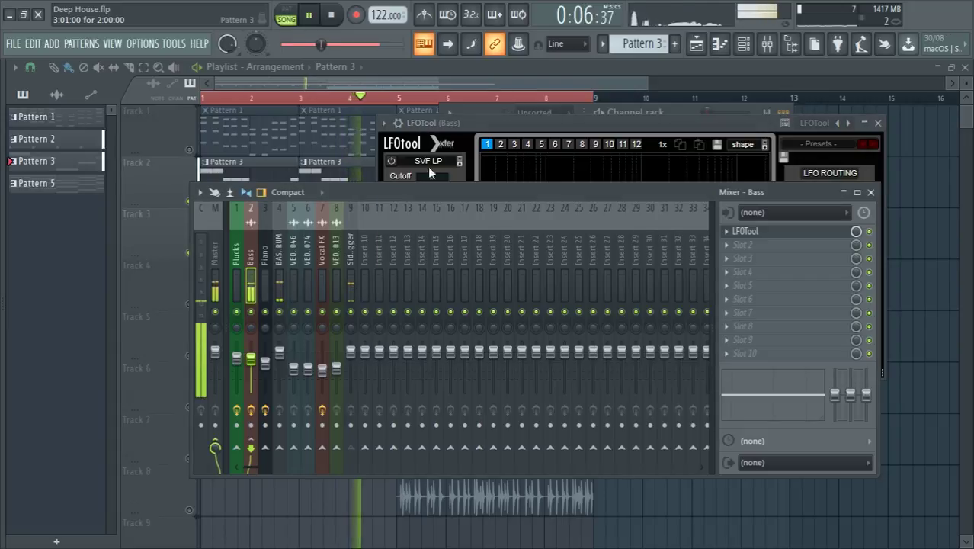
pyautogui.press('space')
pyautogui.click(495, 130)
pyautogui.click(218, 244)
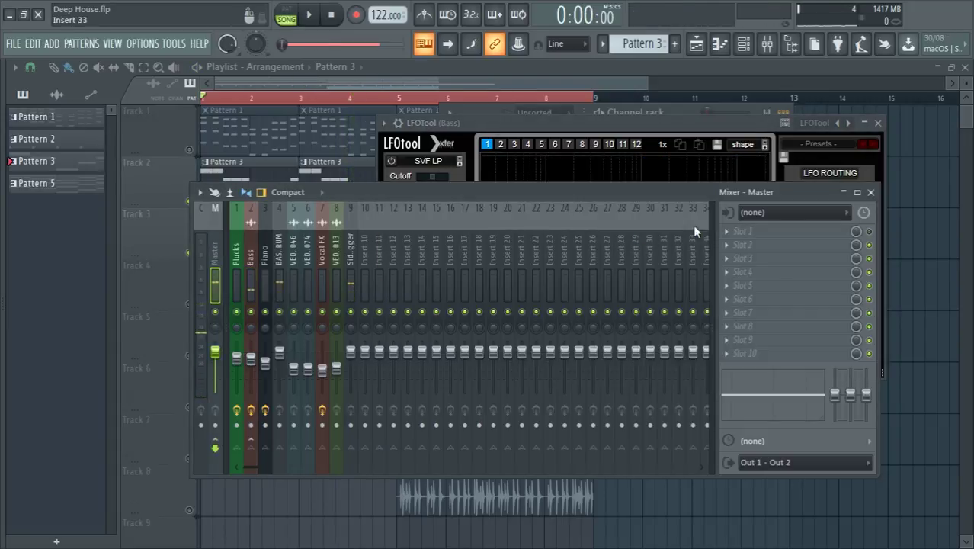
pyautogui.click(736, 238)
pyautogui.press('Return')
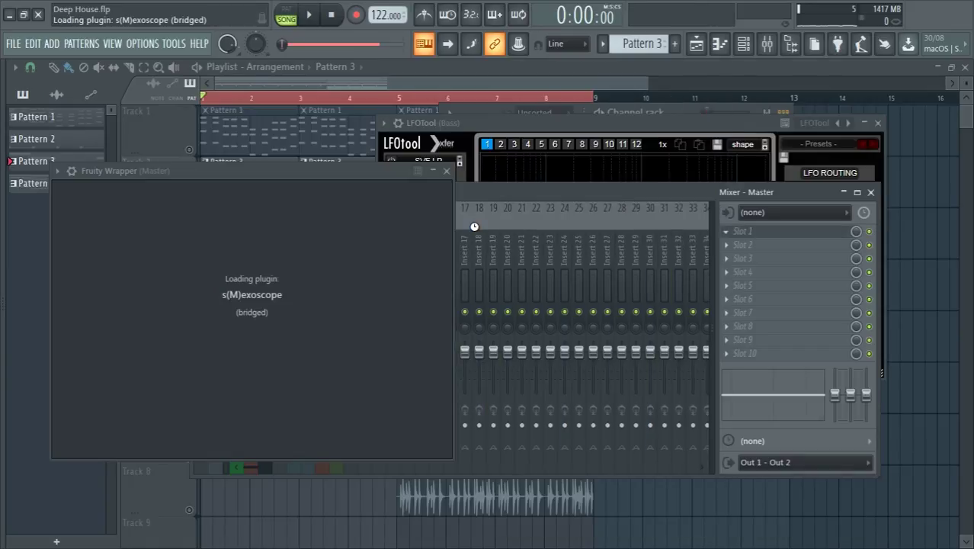
# Move s(M)exoscope to the second Master slot and load Maximus in the first slot.
pyautogui.click(696, 200)
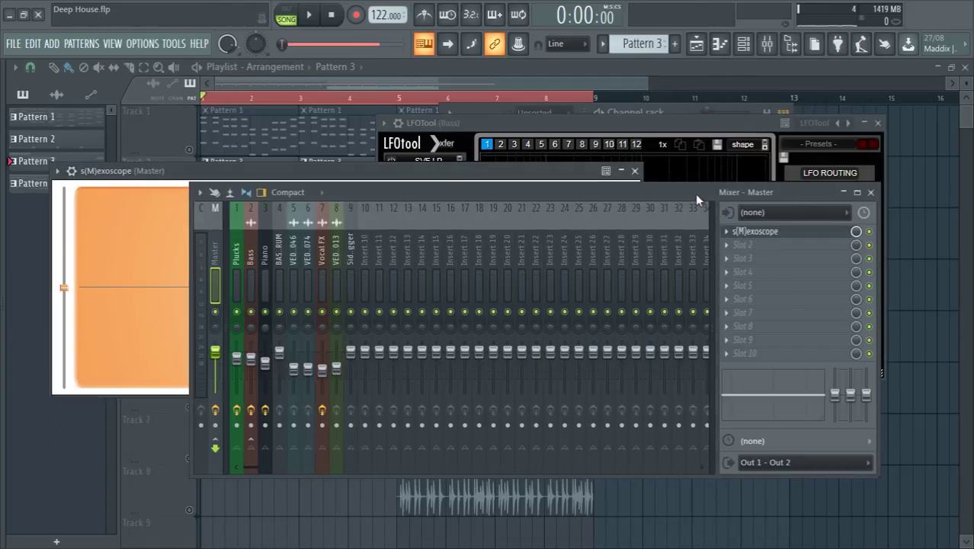
pyautogui.click(726, 231)
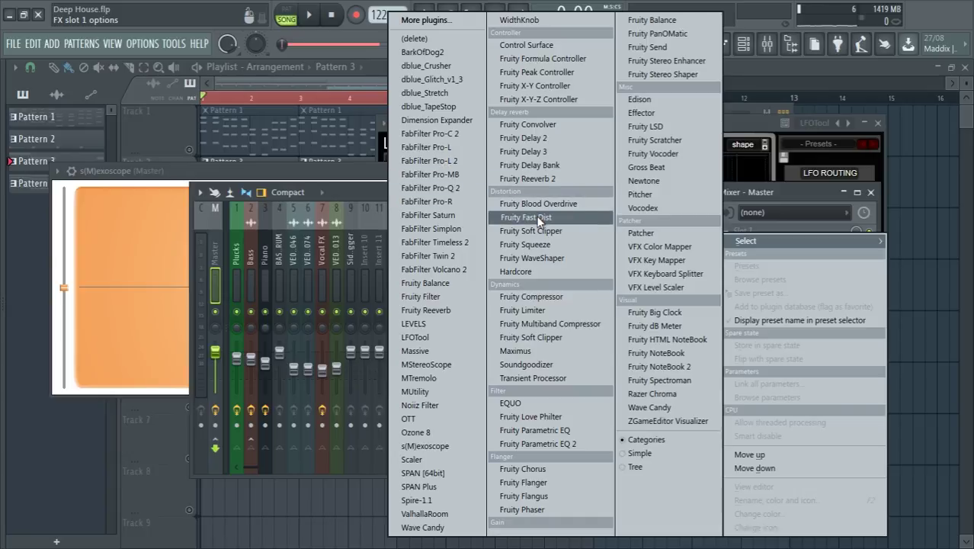
pyautogui.press('Return')
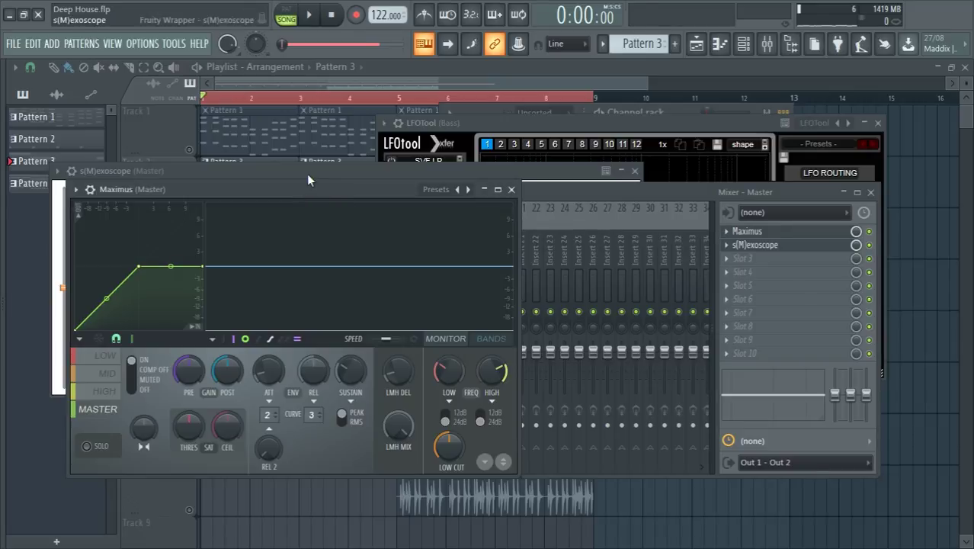
# Mute the high and mid bands in Maximus and play the song with only the low frequencies.
pyautogui.click(108, 391)
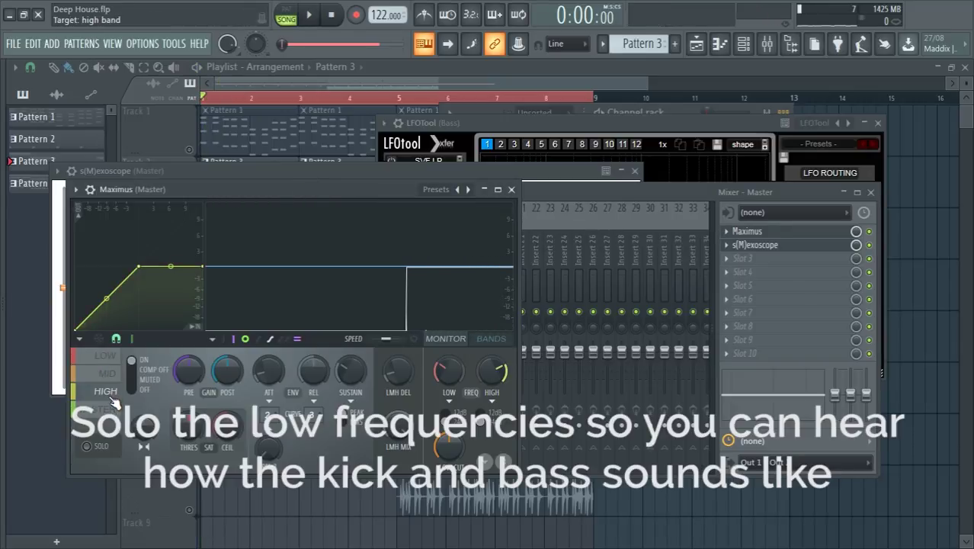
pyautogui.moveTo(141, 373); pyautogui.dragTo(141, 427)
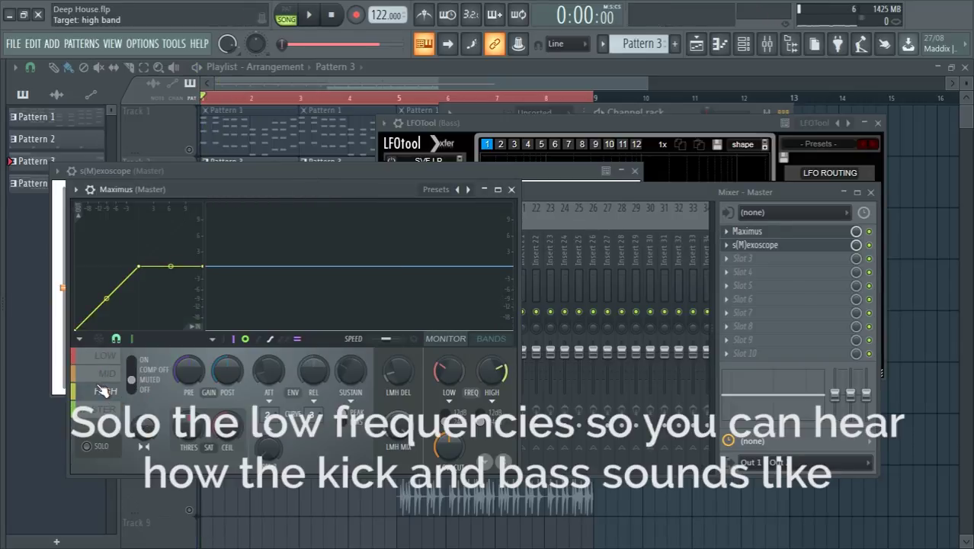
pyautogui.click(108, 375)
pyautogui.click(143, 380)
pyautogui.press('space')
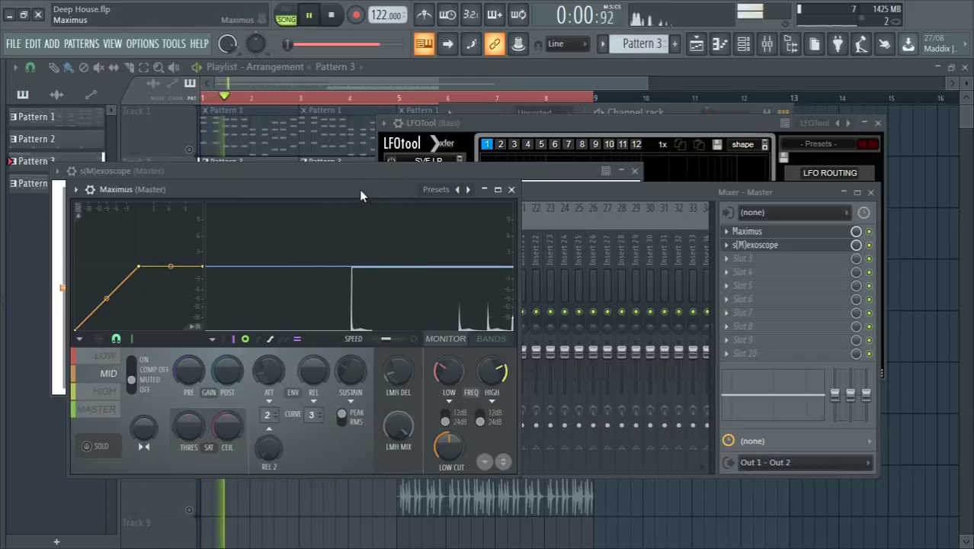
# Examine the kick and bass waveform in s(M)exoscope while comparing the Bass channel's LFOTool bypassed and active.
pyautogui.moveTo(359, 189); pyautogui.dragTo(432, 319)
pyautogui.click(233, 174)
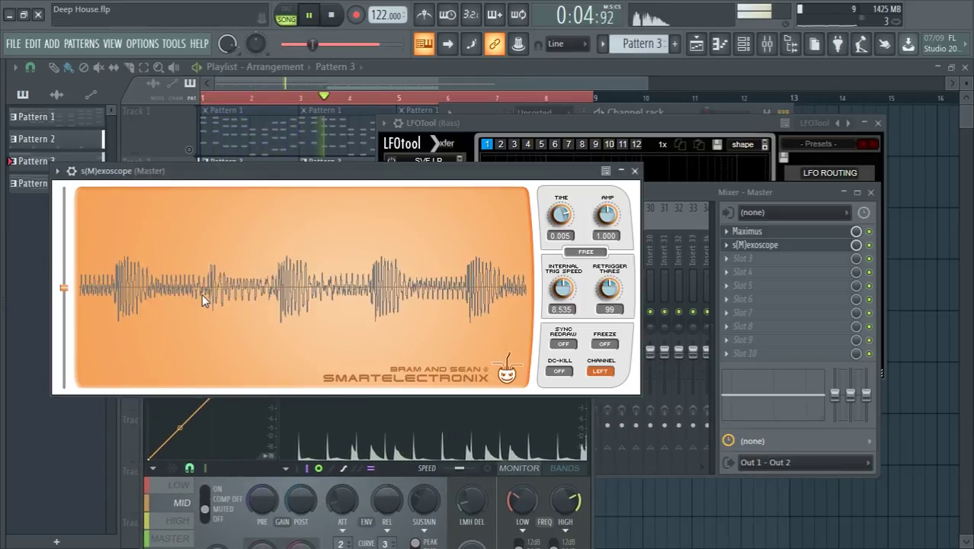
pyautogui.click(671, 192)
pyautogui.click(339, 252)
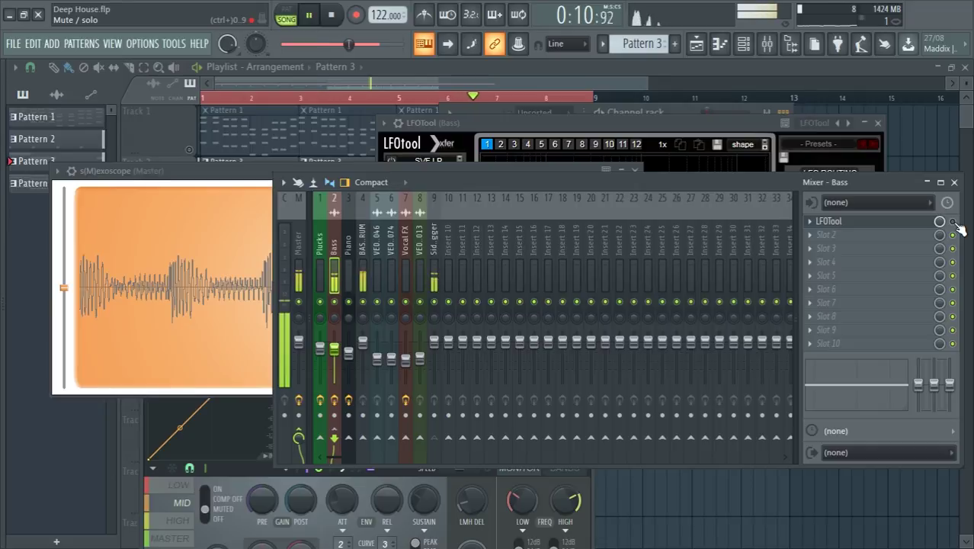
pyautogui.moveTo(533, 188); pyautogui.dragTo(495, 176)
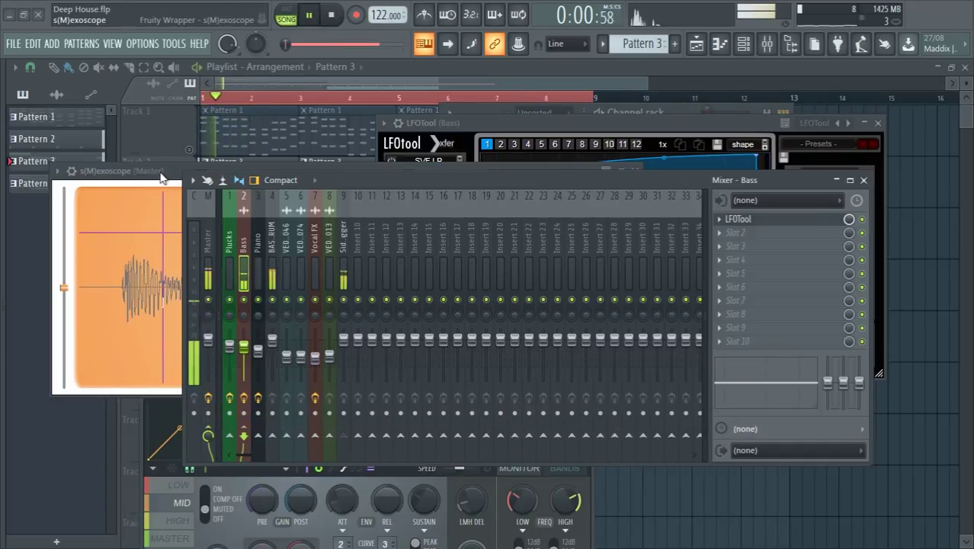
pyautogui.click(137, 290)
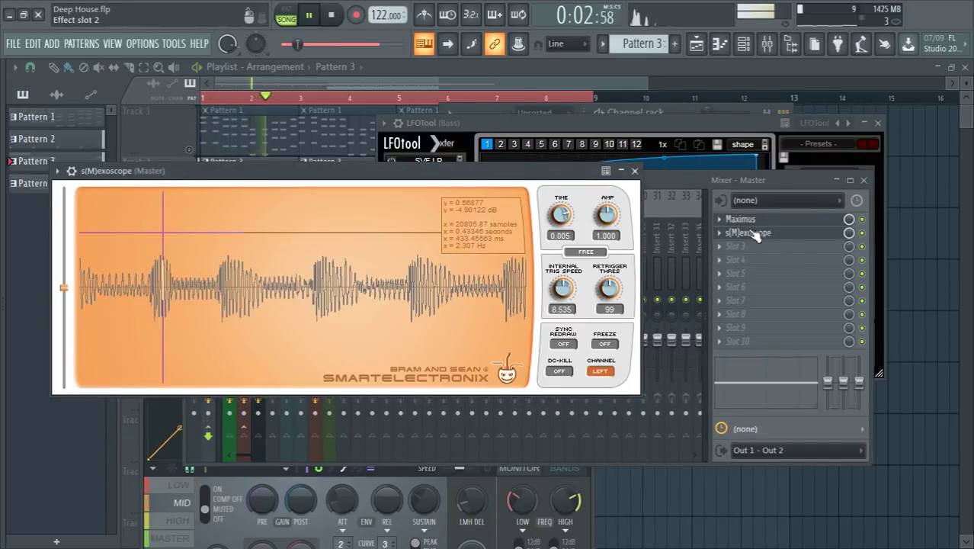
# Reopen LFOTool on the Bass channel and adjust the points of its volume curve to refine the ducking.
pyautogui.click(672, 178)
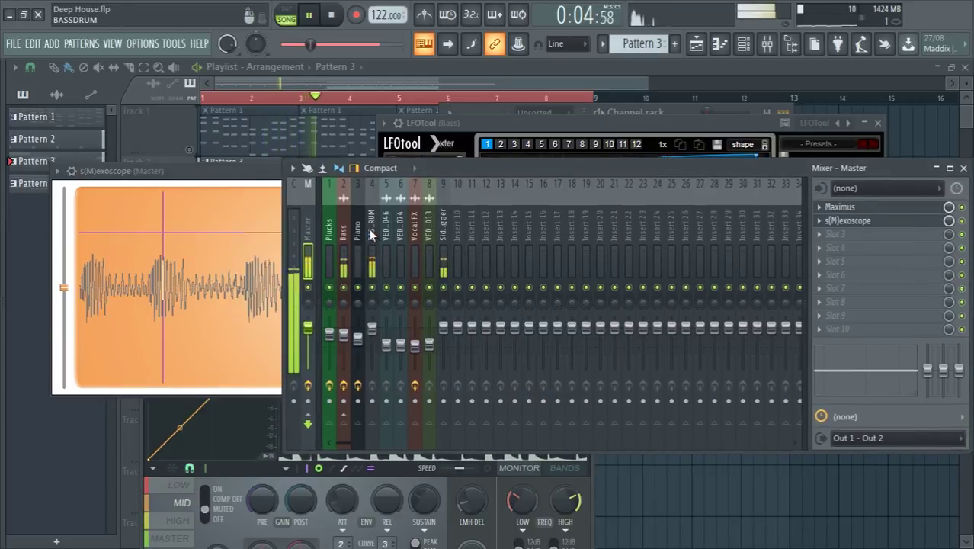
pyautogui.click(344, 230)
pyautogui.click(839, 208)
pyautogui.click(838, 207)
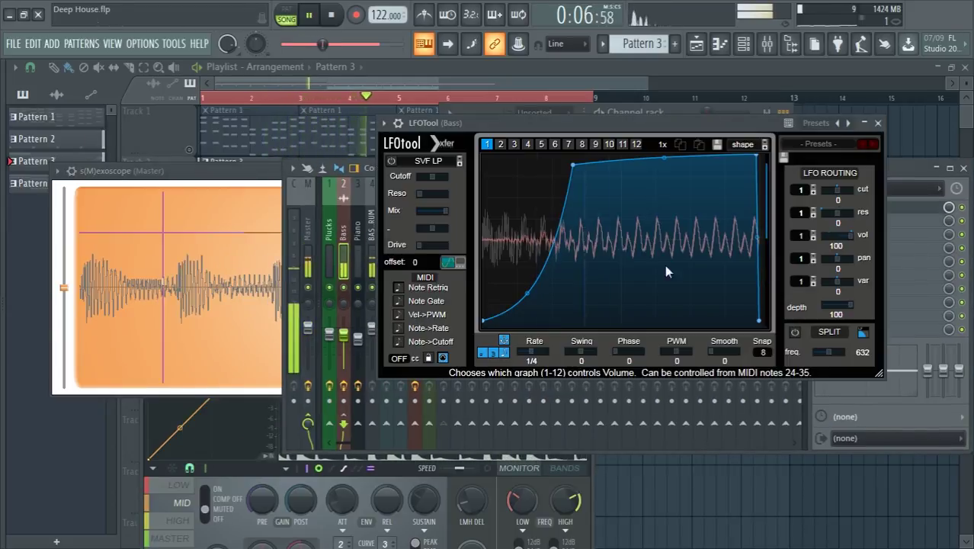
pyautogui.moveTo(573, 166); pyautogui.dragTo(543, 287)
# Select the Master channel, arrange s(M)exoscope and the mixer side by side, and bypass Maximus for full-range playback.
pyautogui.click(308, 252)
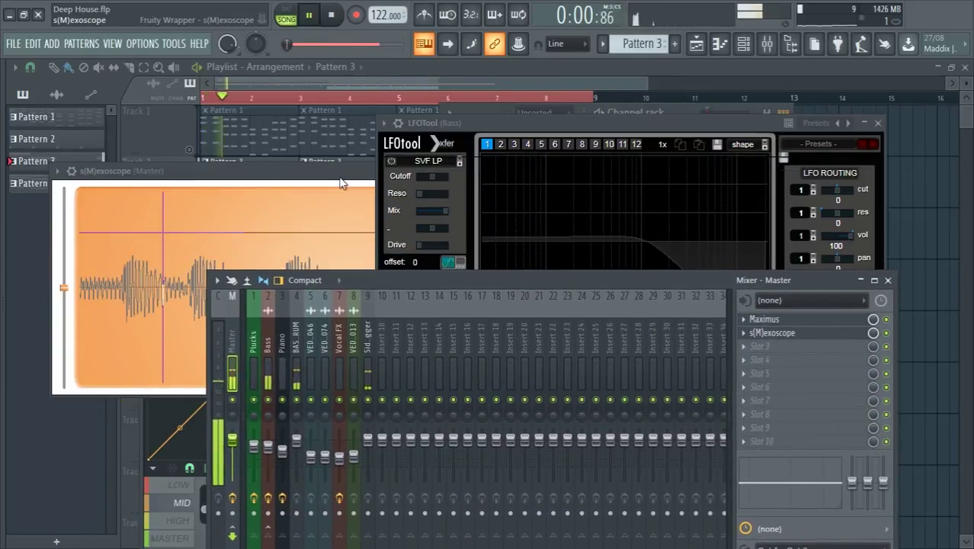
pyautogui.moveTo(339, 174); pyautogui.dragTo(293, 177)
pyautogui.moveTo(607, 278); pyautogui.dragTo(692, 182)
pyautogui.press('space')
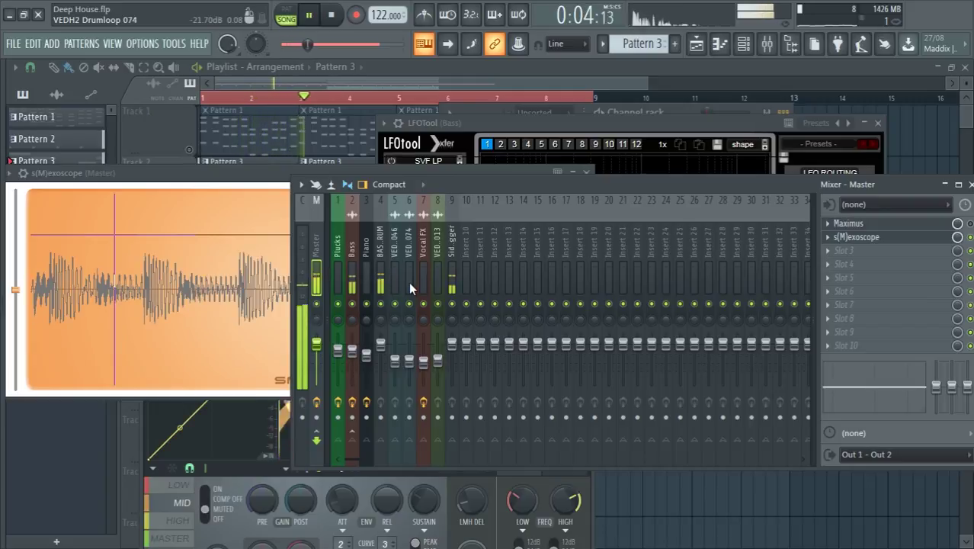
# Set the middle point of the Bass channel's LFOTool curve slightly later at 93% and close the plugin.
pyautogui.click(351, 247)
pyautogui.click(848, 223)
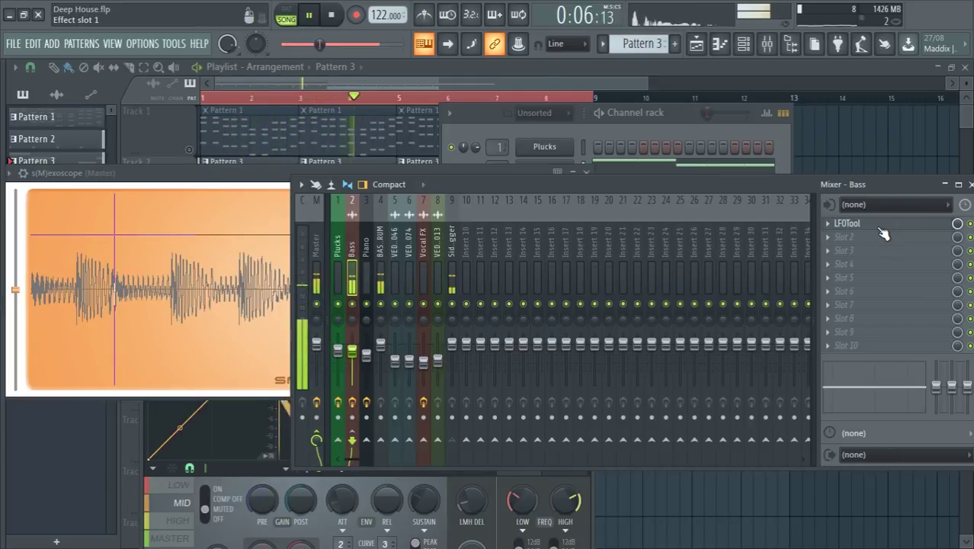
pyautogui.moveTo(588, 169); pyautogui.dragTo(583, 165)
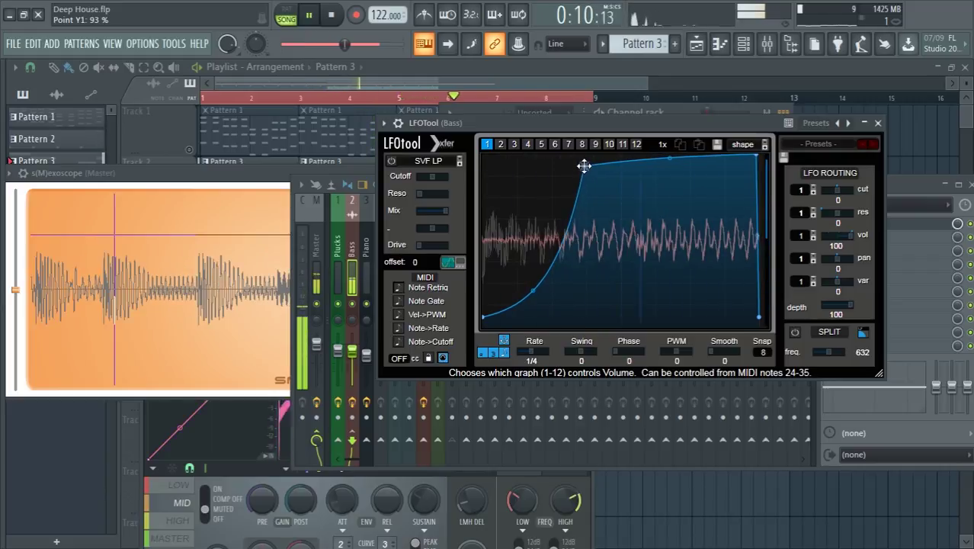
pyautogui.click(877, 123)
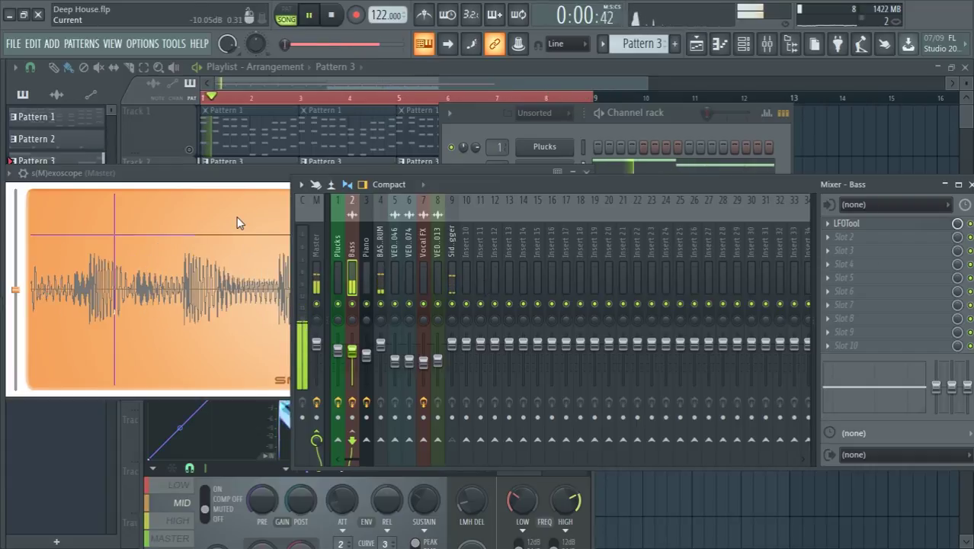
# Solo the plucks on Track 1 in the playlist during playback and bring back the mixer.
pyautogui.click(187, 160)
pyautogui.press('space')
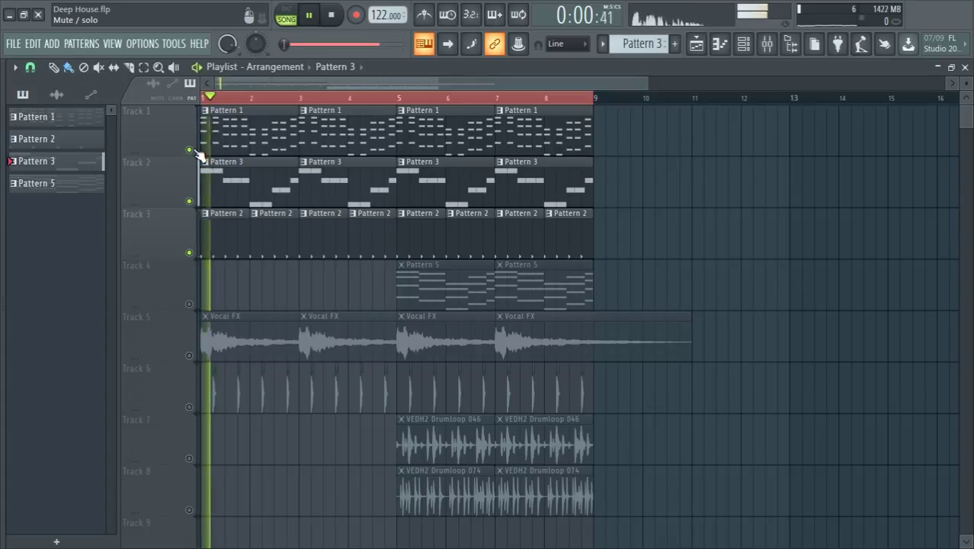
pyautogui.press('F10')
pyautogui.press('F10')
pyautogui.press('F9')
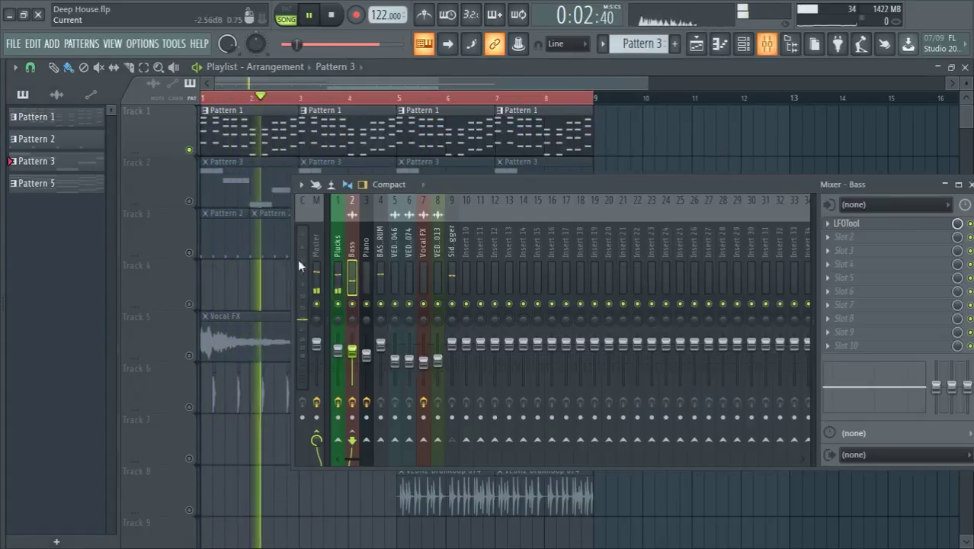
# Load LFOTool in the second effect slot of the Plucks channel and reposition its window.
pyautogui.click(337, 244)
pyautogui.click(844, 237)
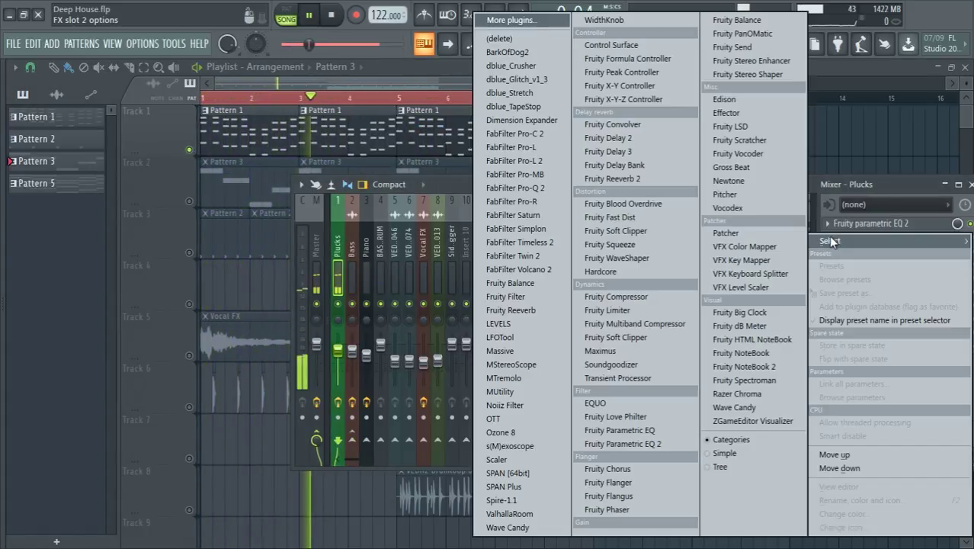
pyautogui.click(533, 336)
pyautogui.moveTo(397, 226); pyautogui.dragTo(483, 185)
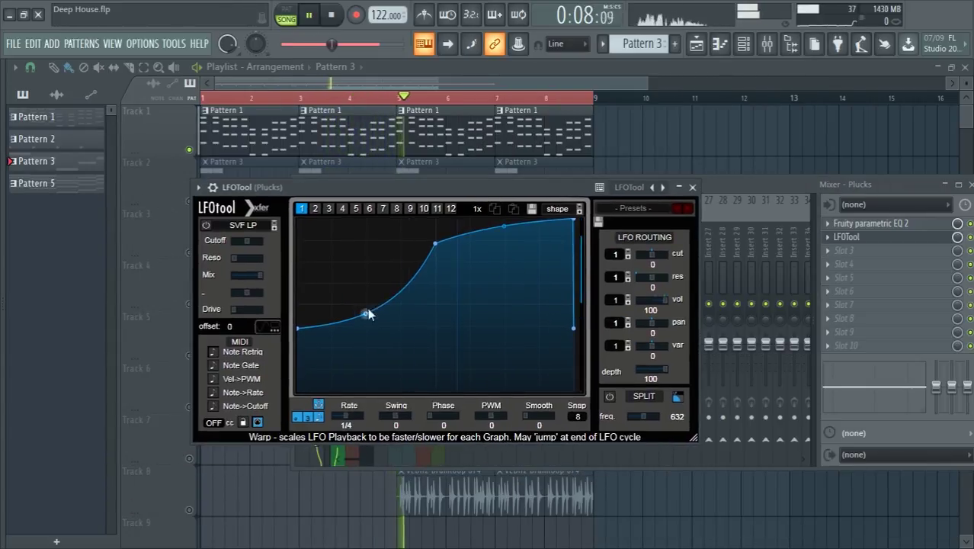
# Shape the plucks' volume curve with a lowered start, a much earlier middle point at 87% and a 100% peak near the end, with the waveform displayed.
pyautogui.moveTo(298, 329); pyautogui.dragTo(297, 386)
pyautogui.click(268, 328)
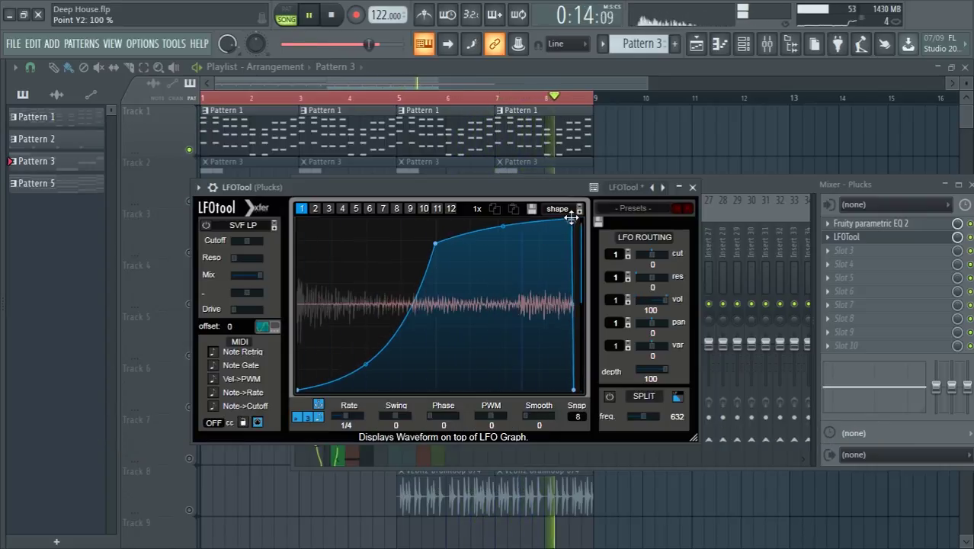
pyautogui.moveTo(433, 243); pyautogui.dragTo(383, 240)
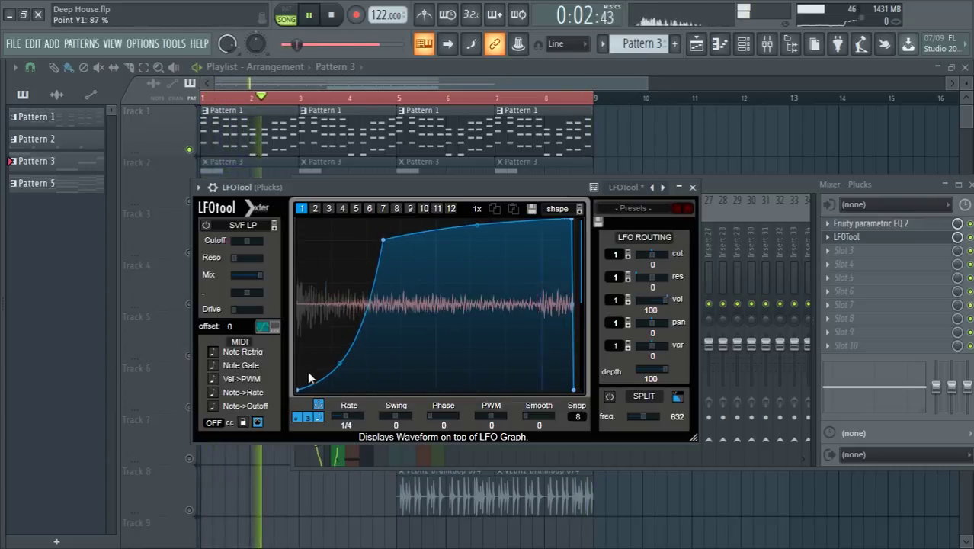
pyautogui.moveTo(437, 187); pyautogui.dragTo(568, 362)
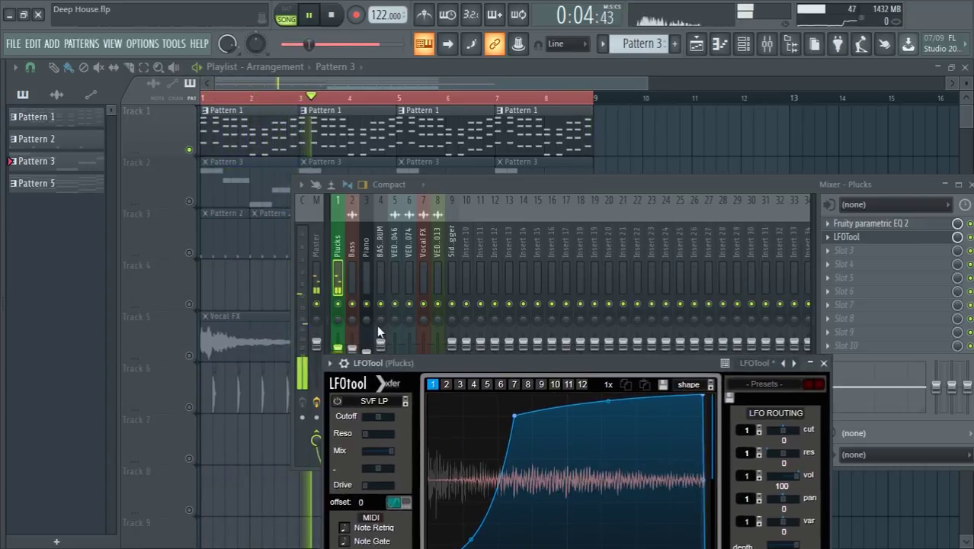
pyautogui.moveTo(511, 413); pyautogui.dragTo(496, 414)
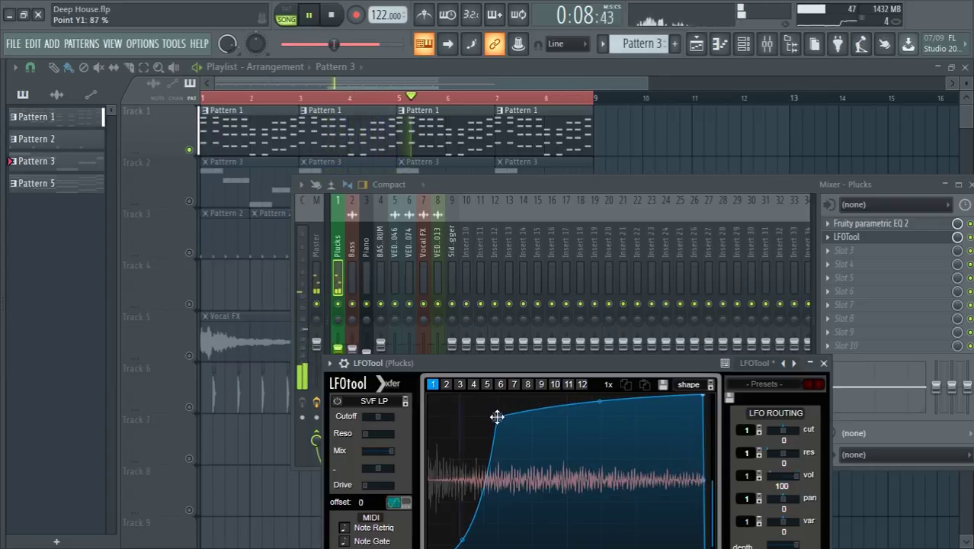
# Unmute the kick on Track 3 and move the middle point of the Plucks' LFOTool curve slightly earlier at 88%, stopping playback.
pyautogui.click(190, 253)
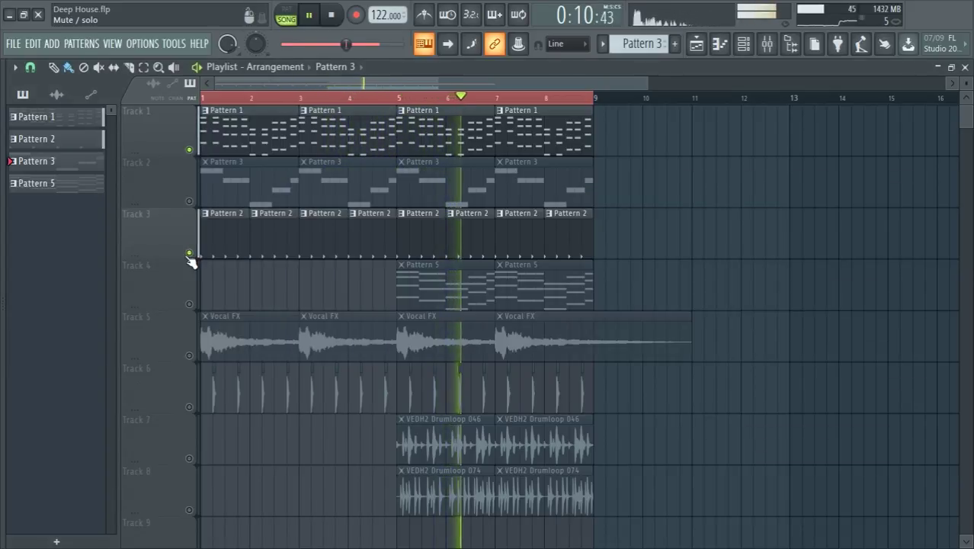
pyautogui.press('F9')
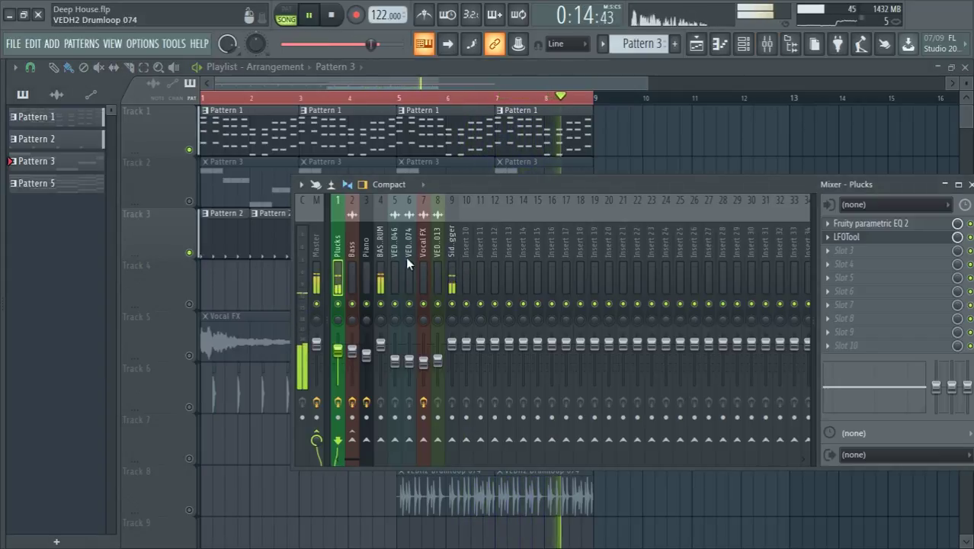
pyautogui.click(847, 237)
pyautogui.moveTo(496, 419); pyautogui.dragTo(490, 416)
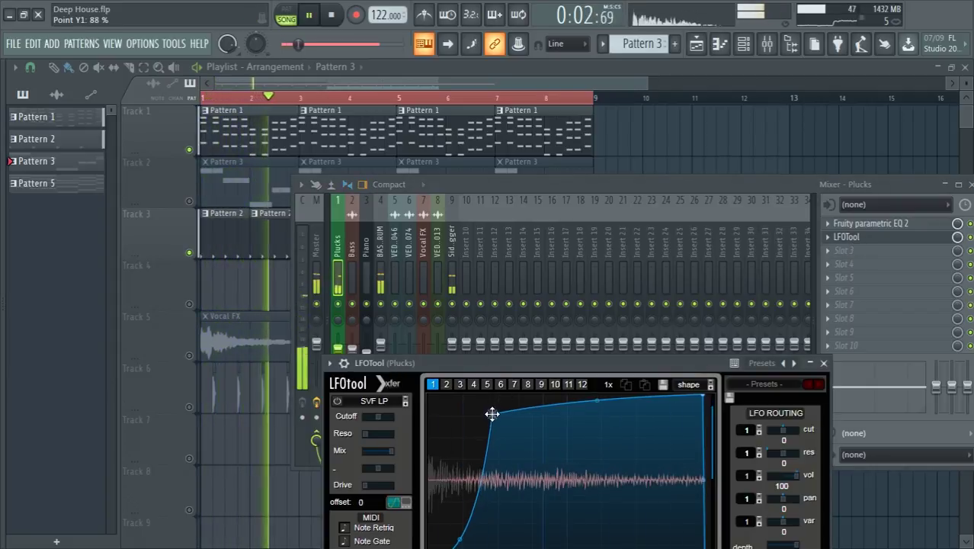
pyautogui.moveTo(501, 367); pyautogui.dragTo(383, 366)
pyautogui.press('space')
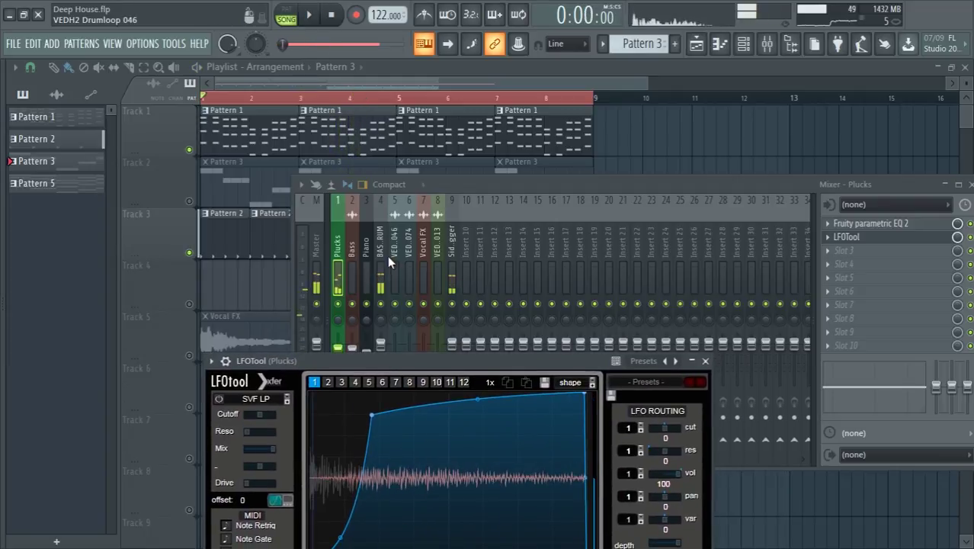
# Load LFOTool in the BASSDRUM channel's first effect slot, turn down its mix level and display the kick's waveform during playback.
pyautogui.click(384, 256)
pyautogui.click(836, 228)
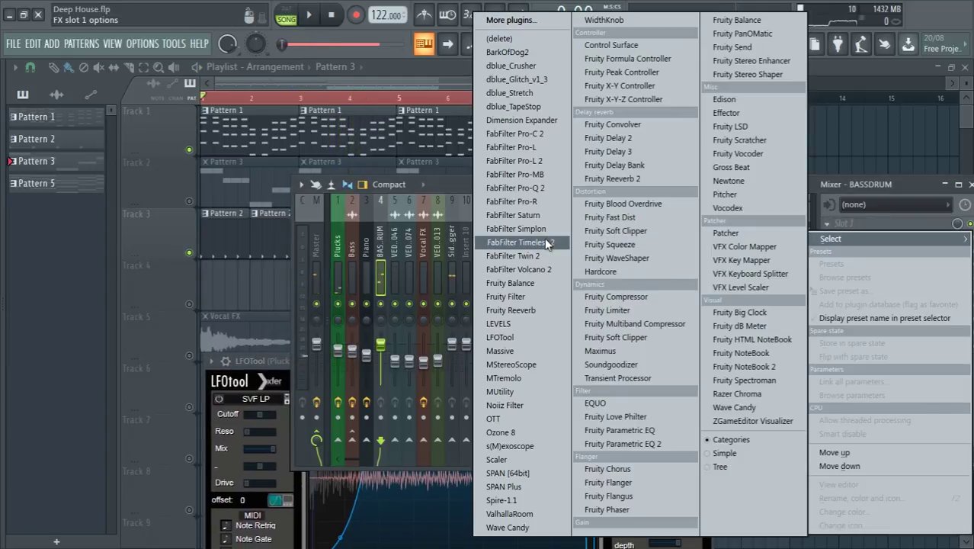
pyautogui.click(518, 337)
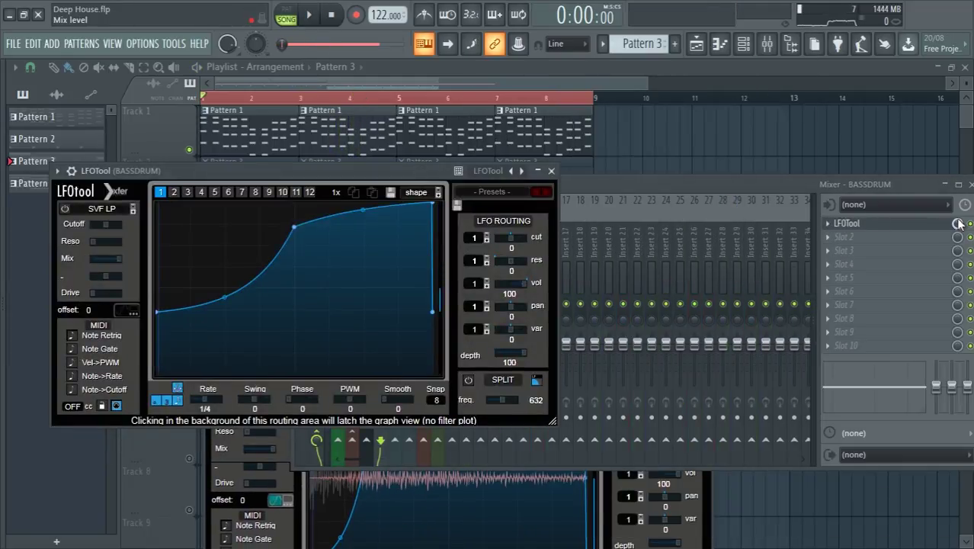
pyautogui.click(959, 224)
pyautogui.moveTo(246, 175); pyautogui.dragTo(367, 158)
pyautogui.press('space')
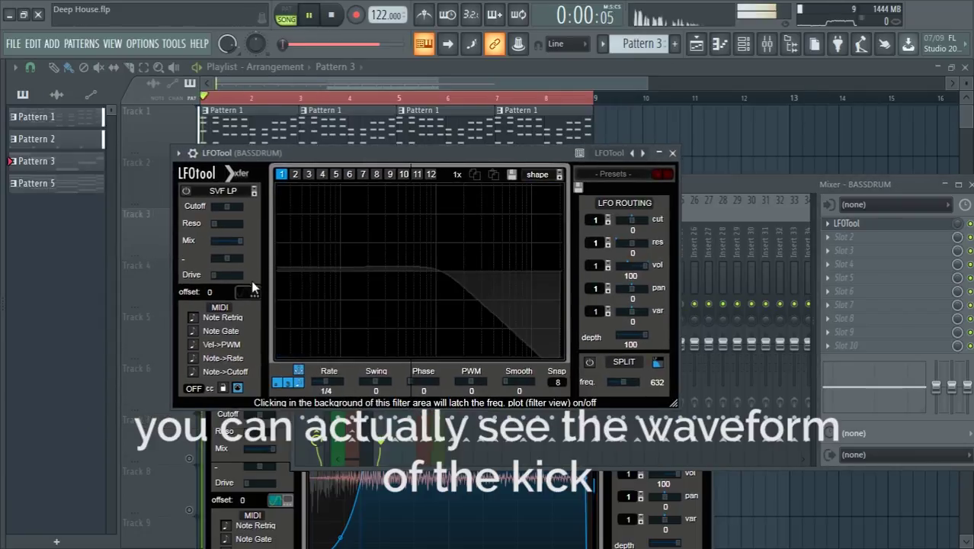
pyautogui.click(254, 291)
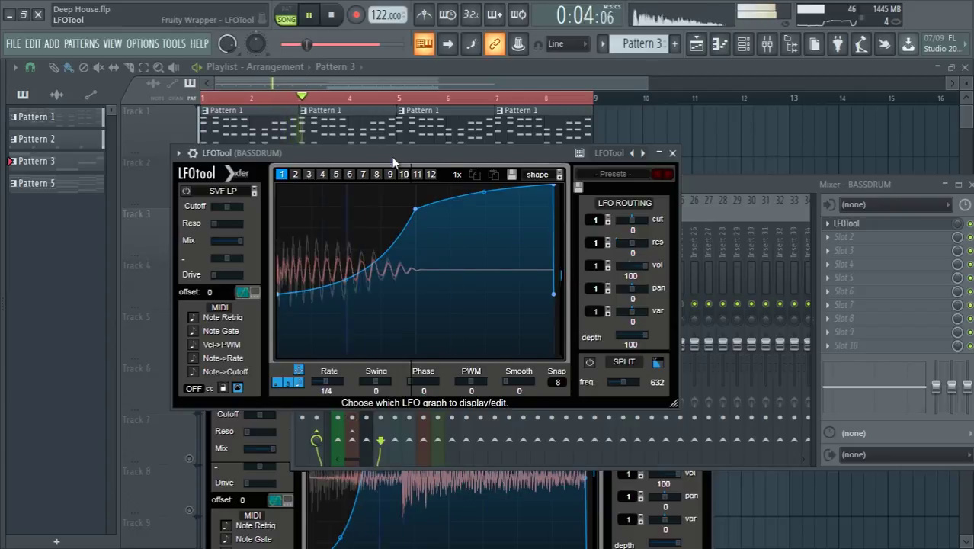
# Arrange the BASSDRUM and Plucks LFOTool windows side by side and move the plucks' middle curve point slightly earlier at 86%.
pyautogui.moveTo(393, 154); pyautogui.dragTo(622, 113)
pyautogui.moveTo(264, 362); pyautogui.dragTo(167, 212)
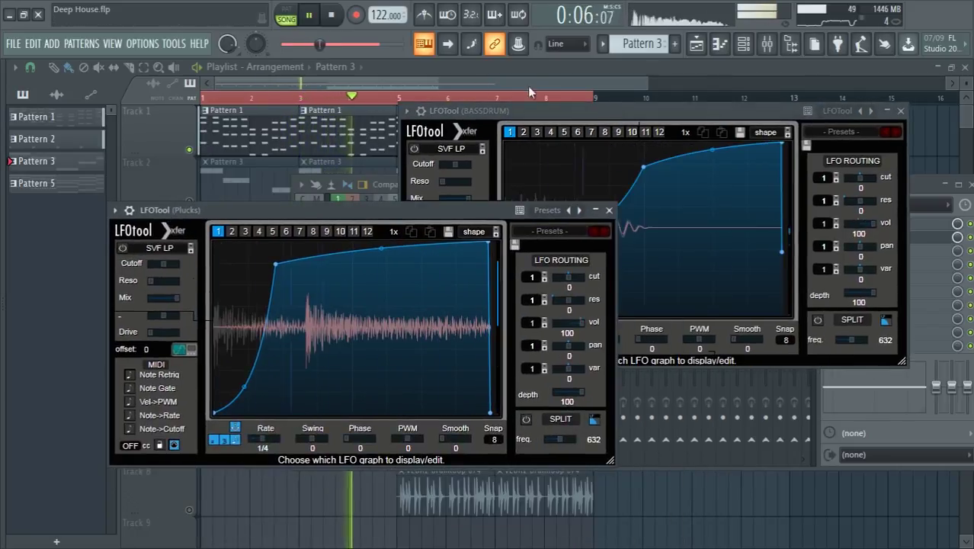
pyautogui.moveTo(381, 219); pyautogui.dragTo(350, 175)
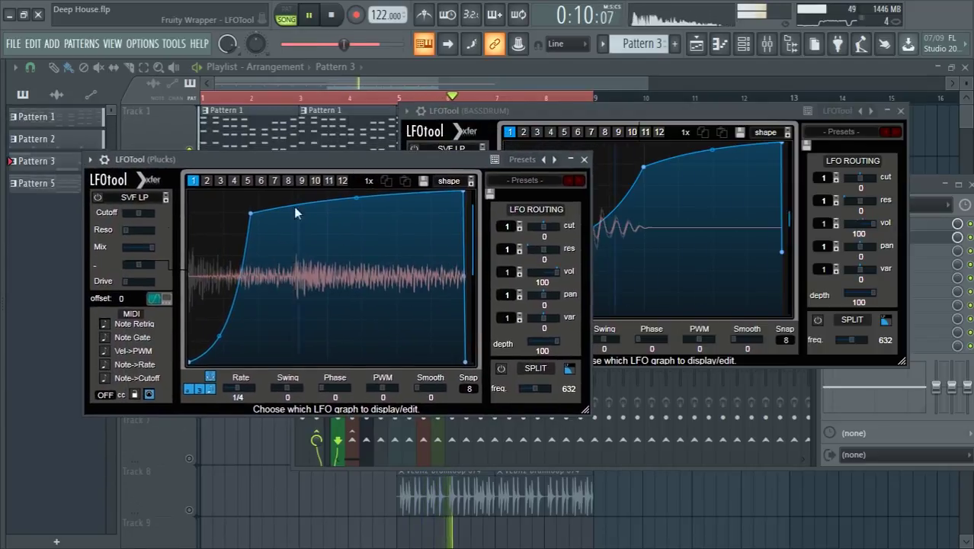
pyautogui.moveTo(248, 215); pyautogui.dragTo(244, 213)
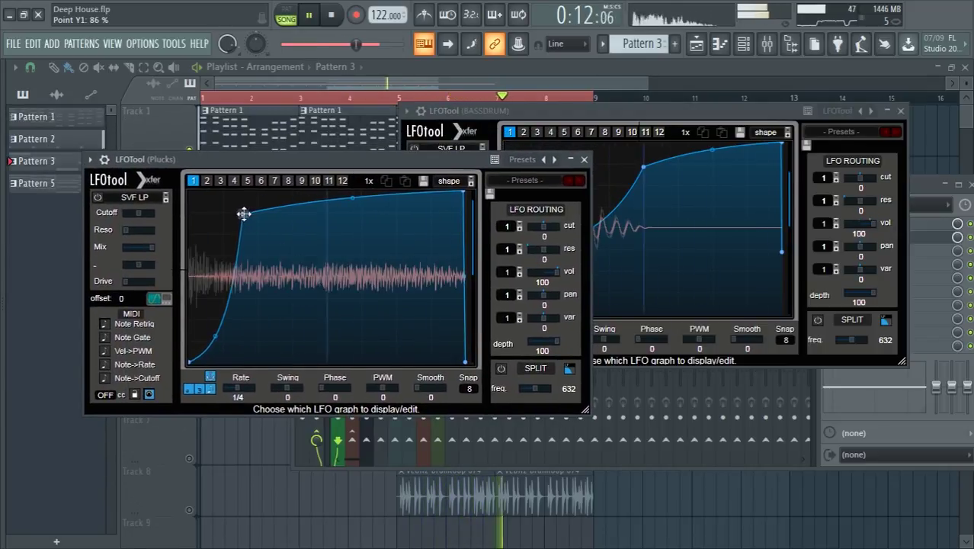
# Close the BASSDRUM channel's LFOTool window and delete the plugin from its first effect slot.
pyautogui.click(901, 110)
pyautogui.click(776, 188)
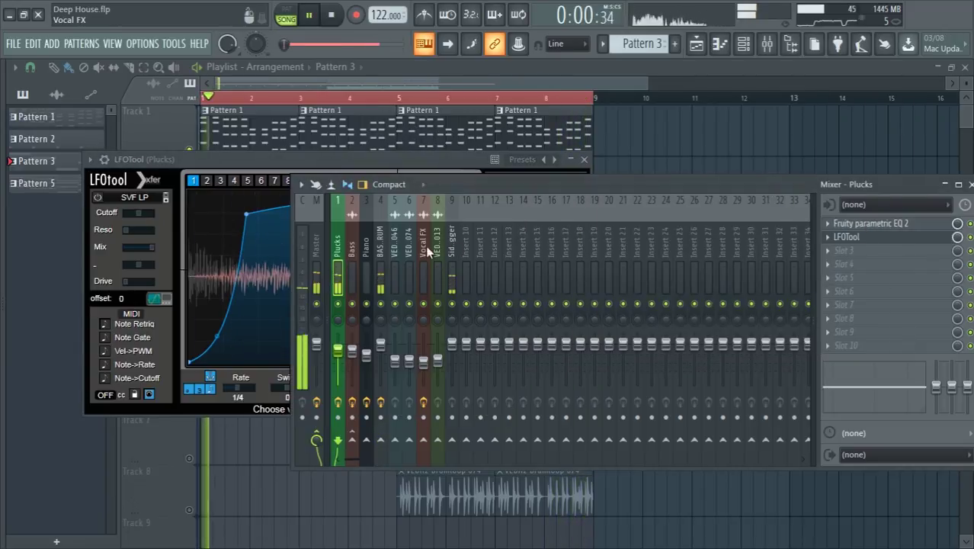
pyautogui.click(379, 251)
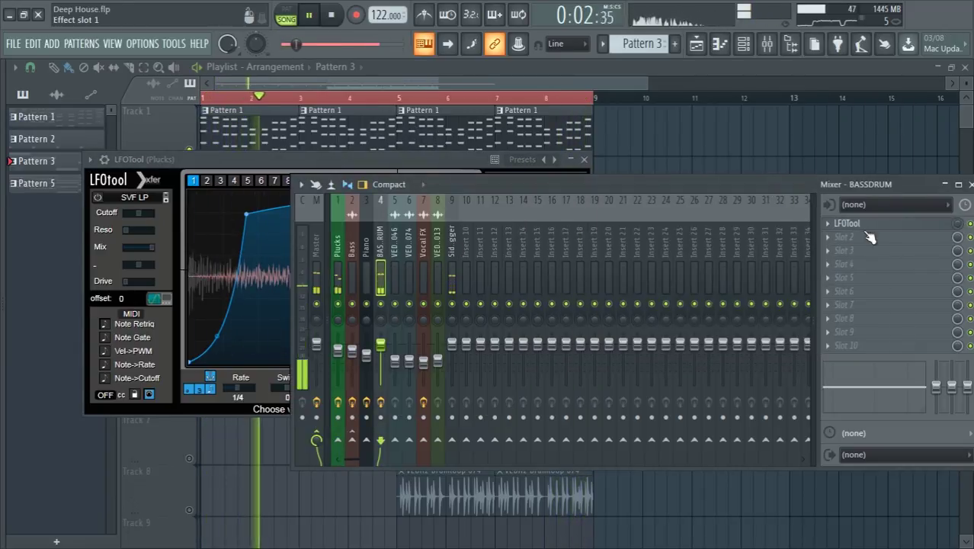
pyautogui.click(827, 223)
pyautogui.moveTo(831, 240)
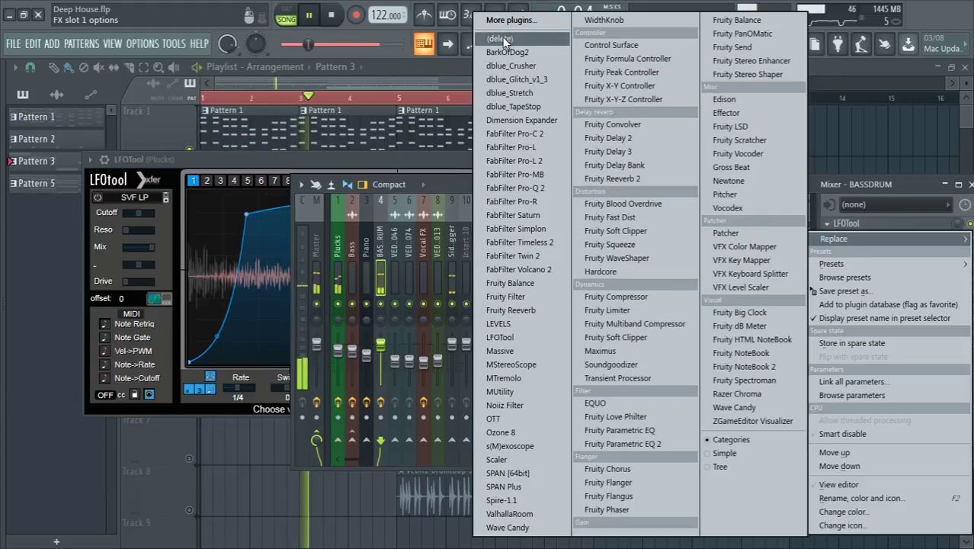
pyautogui.click(508, 42)
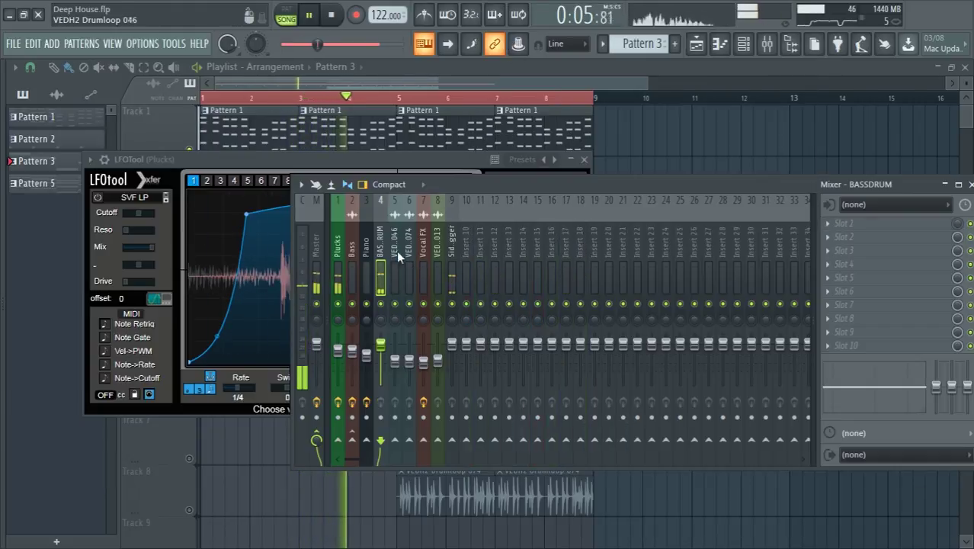
# Return to the Plucks channel, close its LFOTool window and stop playback.
pyautogui.click(337, 251)
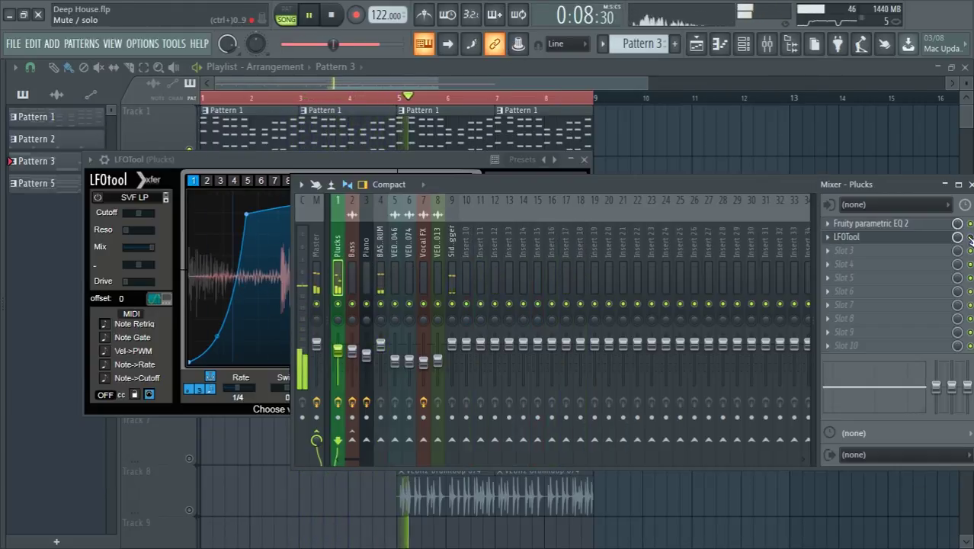
pyautogui.click(581, 163)
pyautogui.click(584, 161)
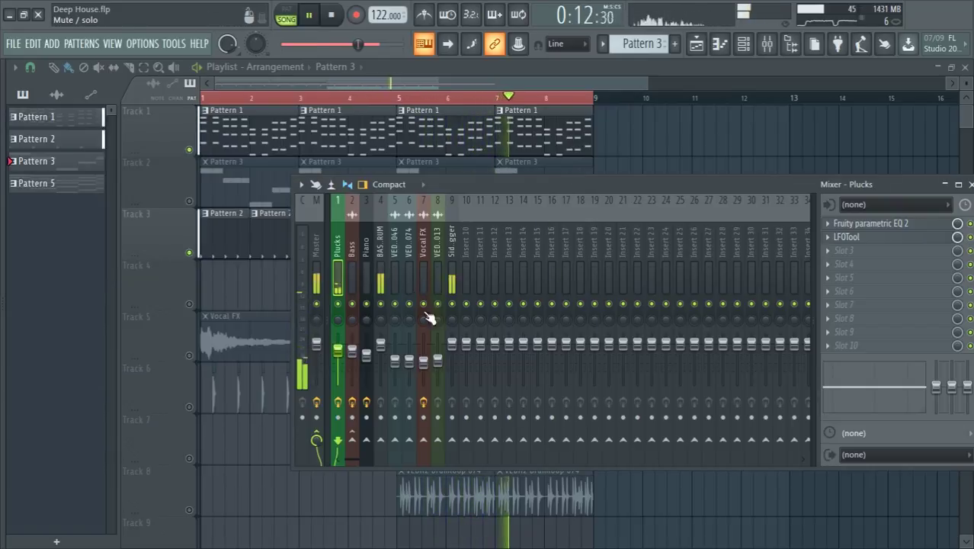
pyautogui.press('space')
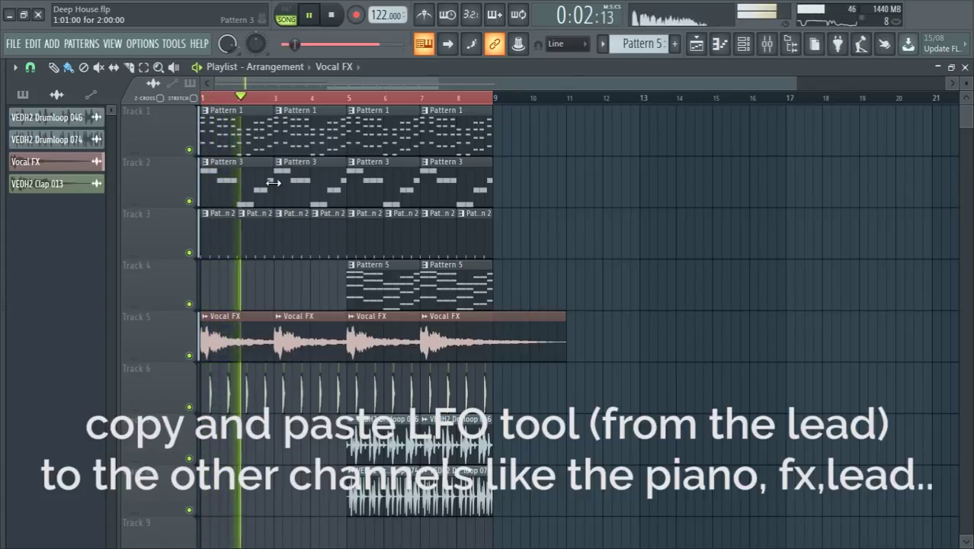
# Bring back the mixer, select channels 1 to 8 and raise their volume faders together slightly.
pyautogui.press('F9')
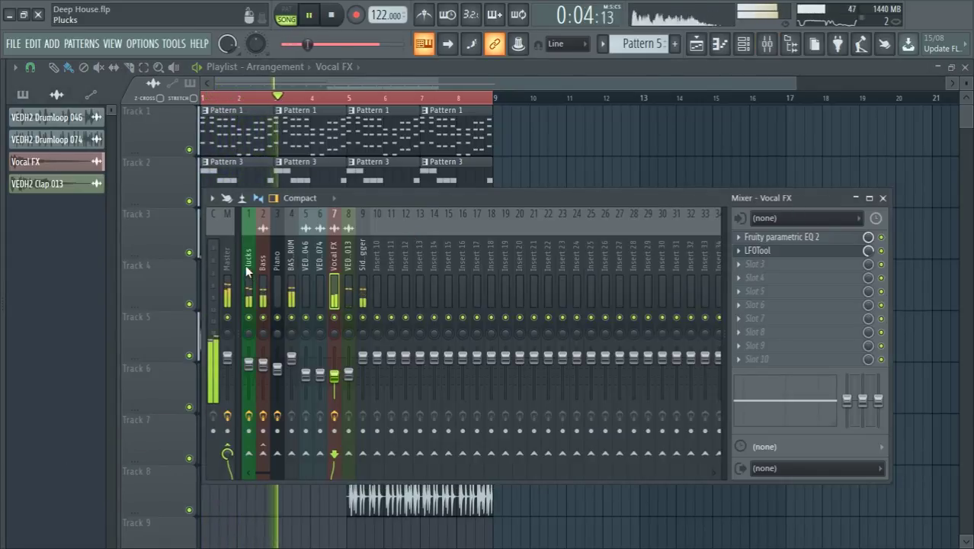
pyautogui.moveTo(246, 271); pyautogui.dragTo(351, 269)
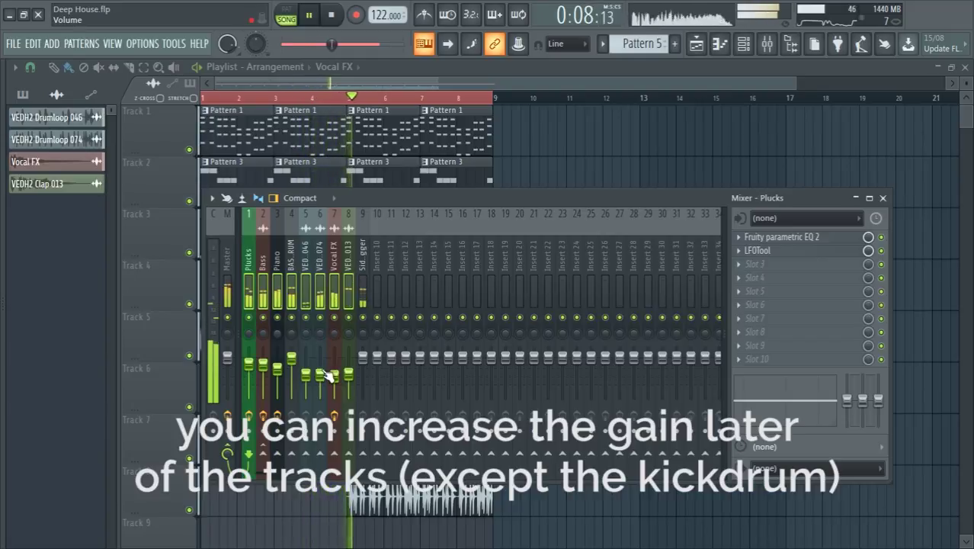
pyautogui.moveTo(327, 374); pyautogui.dragTo(326, 372)
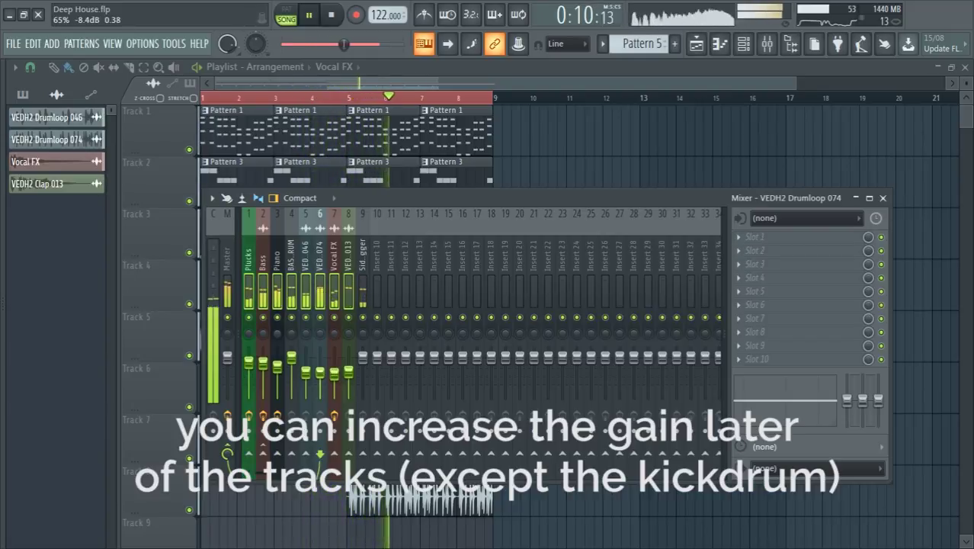
# Reset the BASSDRUM channel's volume fader on its own, with the group selection of channels released.
pyautogui.rightClick(294, 361)
pyautogui.click(335, 261)
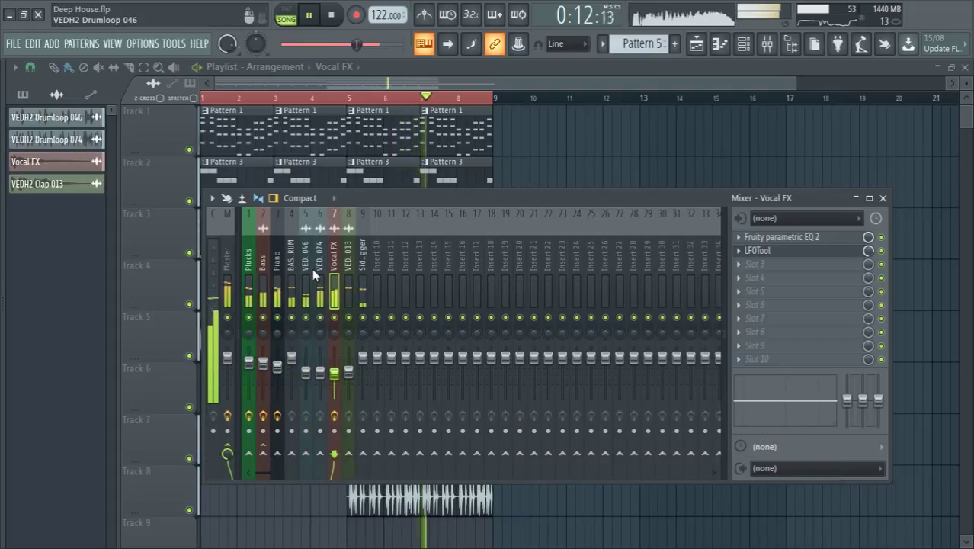
pyautogui.click(310, 268)
pyautogui.rightClick(297, 365)
pyautogui.click(311, 344)
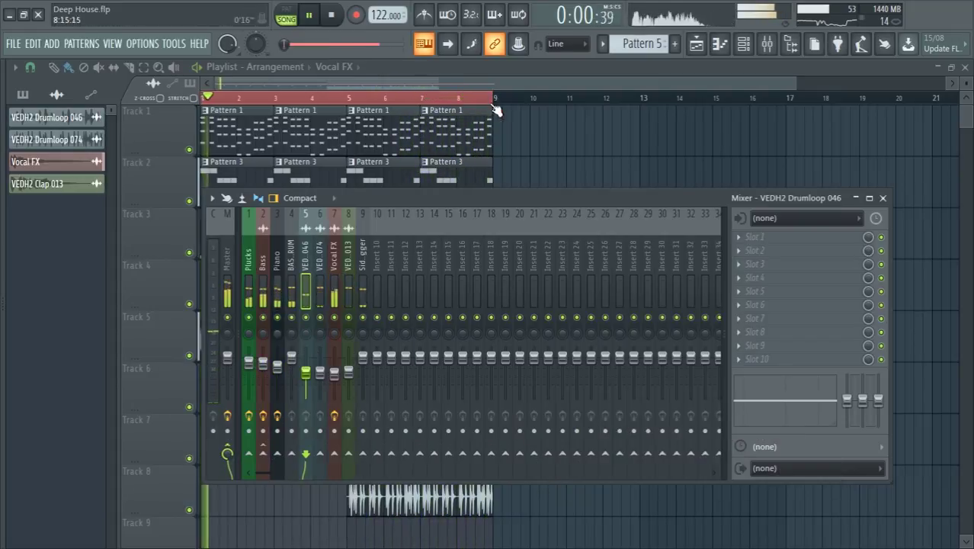
# Hide the mixer, play the full arrangement from just before bar 5 without the loop selection, and stop playback.
pyautogui.press('F9')
pyautogui.click(343, 99)
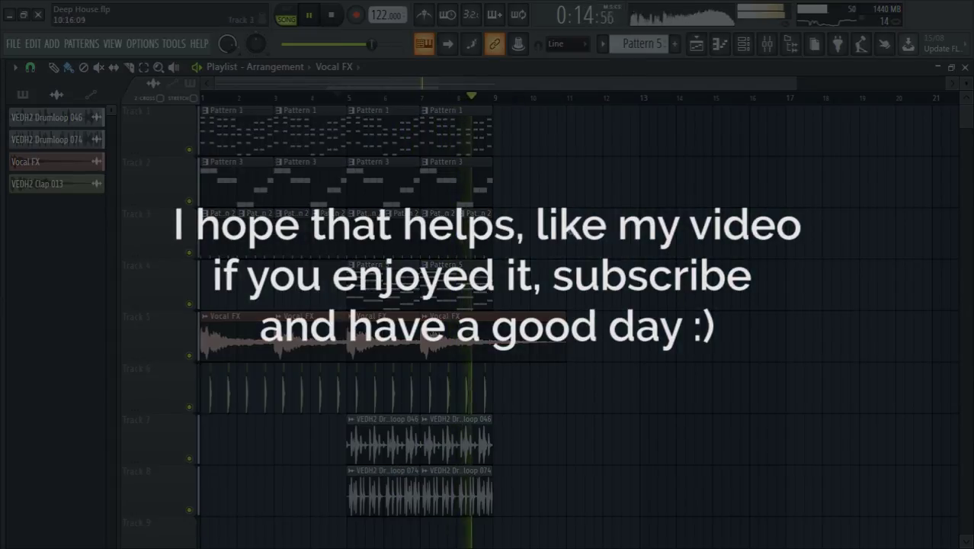
pyautogui.press('space')
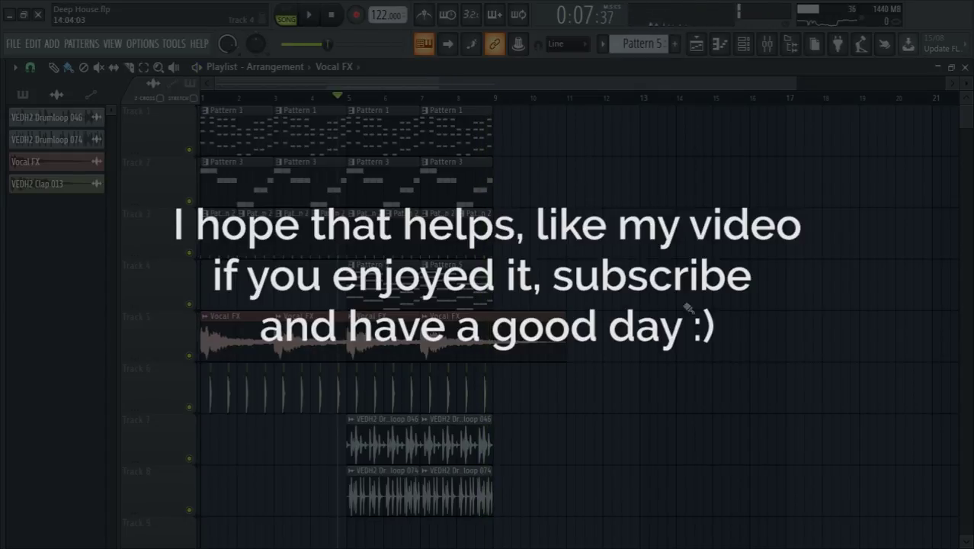